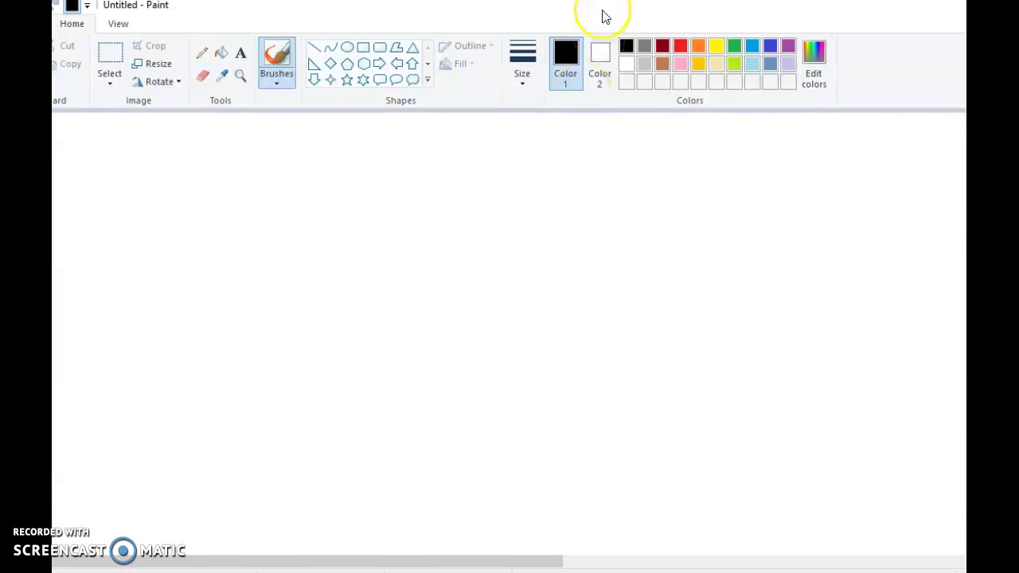
- Draw a black circle for the head in the upper part of the canvas with the second-thinnest outline
{"action": "left_click", "coordinate": [291, 81]}
{"action": "left_click", "coordinate": [281, 101]}
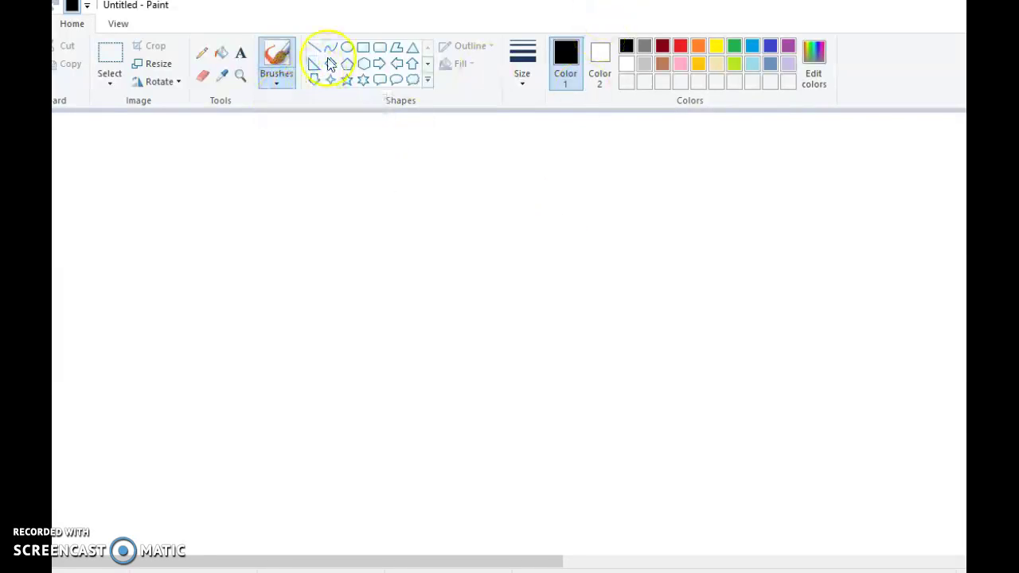
{"action": "left_click", "coordinate": [347, 47]}
{"action": "left_click_drag", "start_coordinate": [422, 184], "coordinate": [551, 306]}
{"action": "left_click", "coordinate": [522, 64]}
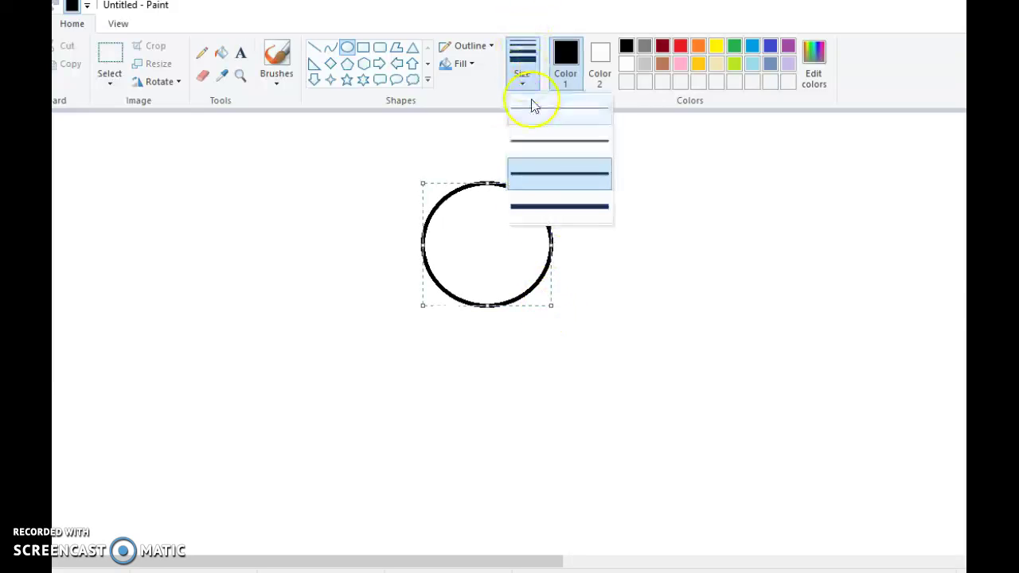
{"action": "left_click", "coordinate": [541, 148]}
{"action": "left_click_drag", "start_coordinate": [481, 246], "coordinate": [428, 243]}
- Try to brush an ear outward from the top of the head circle
{"action": "left_click", "coordinate": [277, 51]}
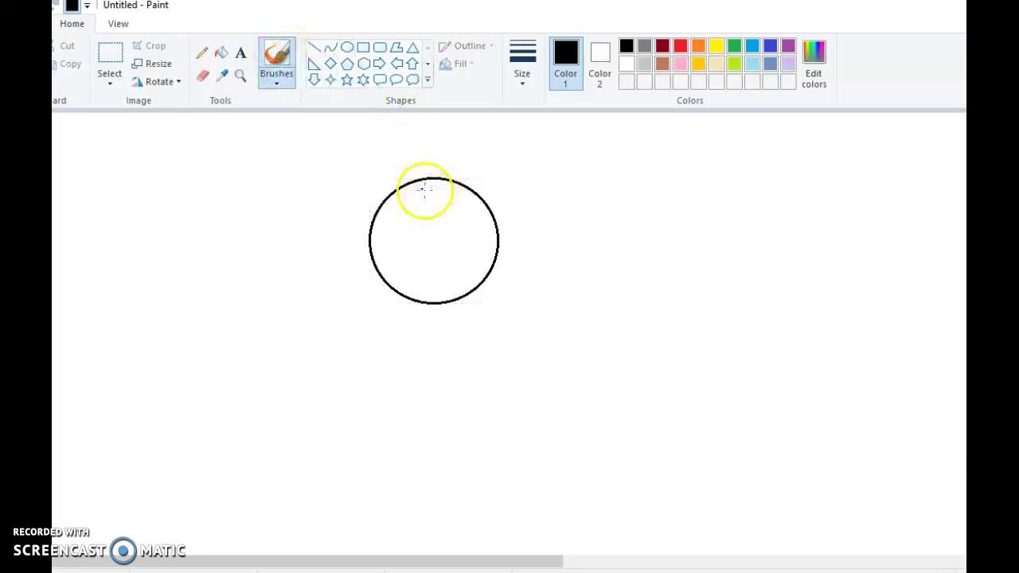
{"action": "mouse_move", "coordinate": [422, 177]}
{"action": "left_mouse_down"}
{"action": "mouse_move", "coordinate": [312, 141]}
{"action": "mouse_move", "coordinate": [301, 155]}
{"action": "mouse_move", "coordinate": [319, 209]}
{"action": "left_mouse_up"}
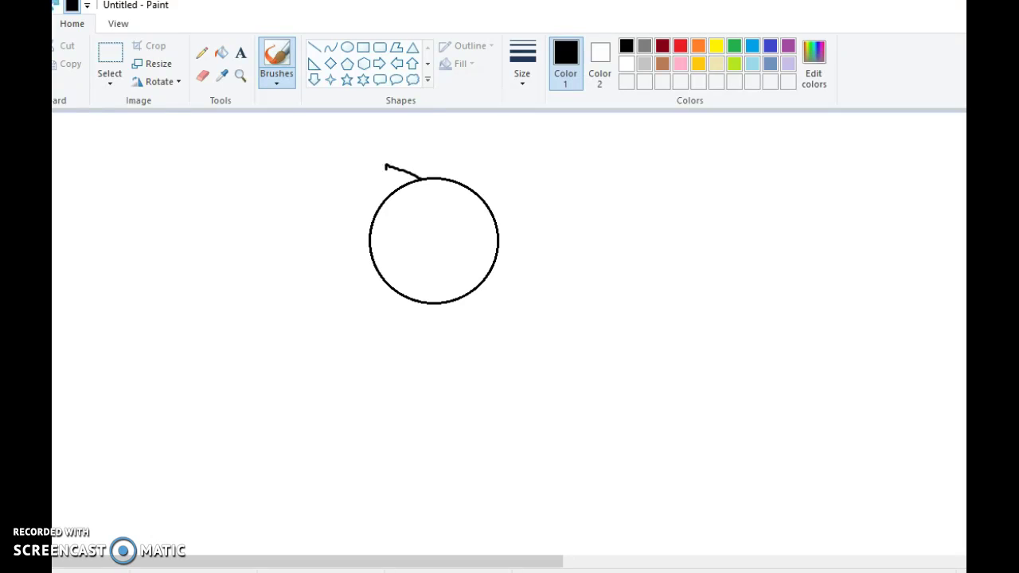
- Brush a small black nose mark and a narrow open mouth with teeth along the head's lower edge
{"action": "left_click", "coordinate": [239, 74]}
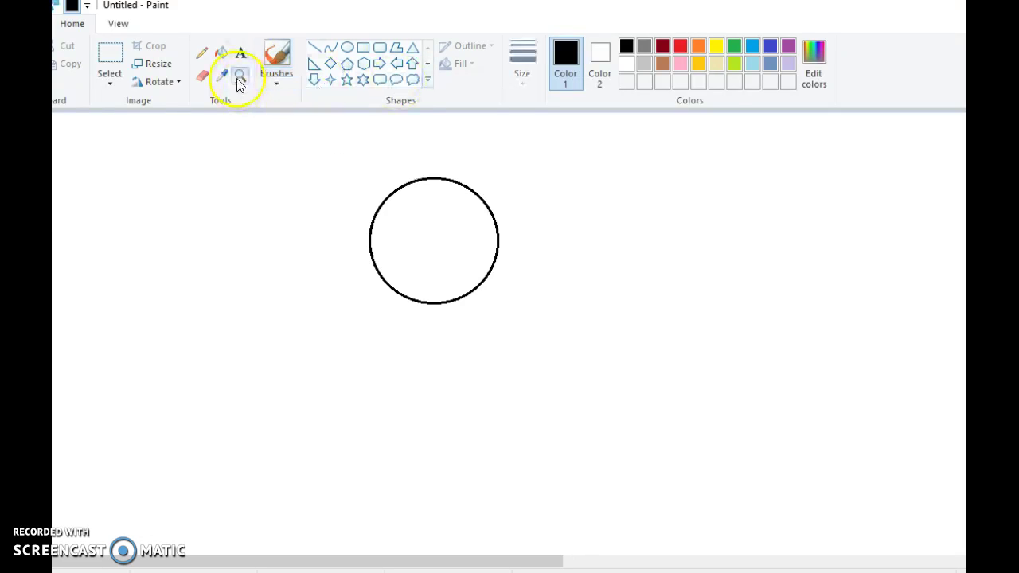
{"action": "left_click", "coordinate": [466, 252]}
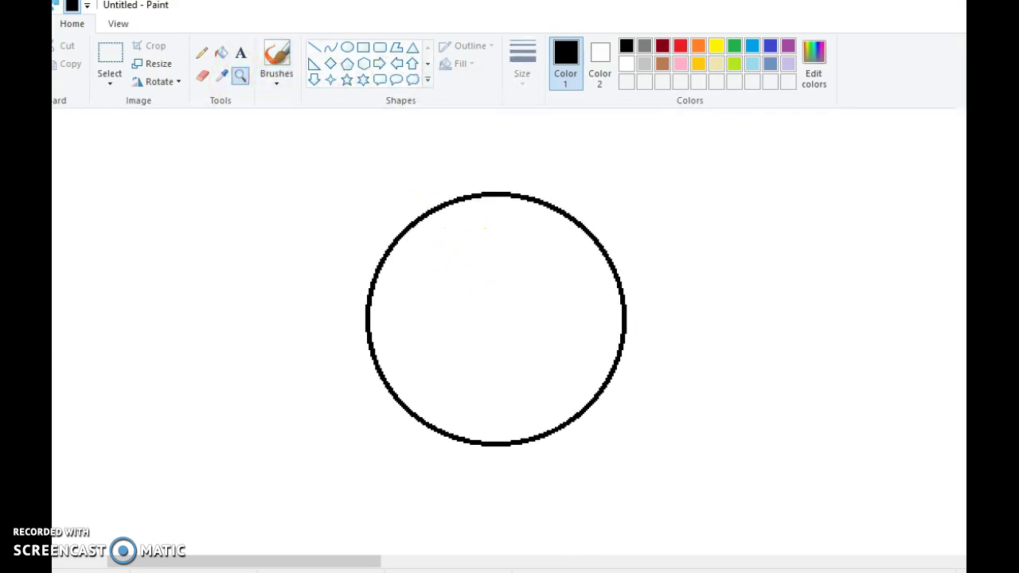
{"action": "left_click", "coordinate": [276, 56]}
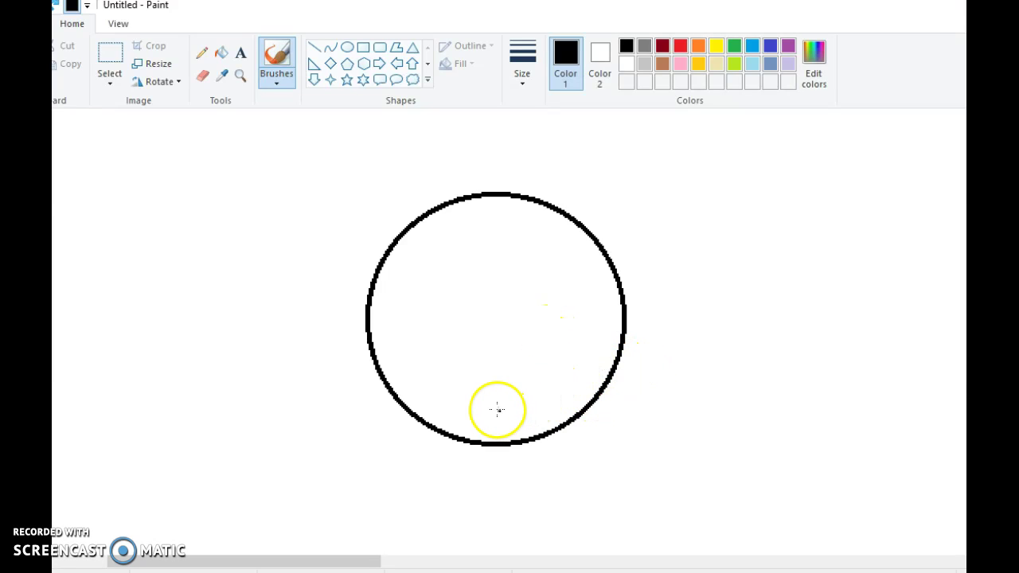
{"action": "mouse_move", "coordinate": [495, 420]}
{"action": "left_mouse_down"}
{"action": "mouse_move", "coordinate": [434, 396]}
{"action": "mouse_move", "coordinate": [430, 424]}
{"action": "mouse_move", "coordinate": [452, 441]}
{"action": "mouse_move", "coordinate": [501, 418]}
{"action": "left_mouse_up"}
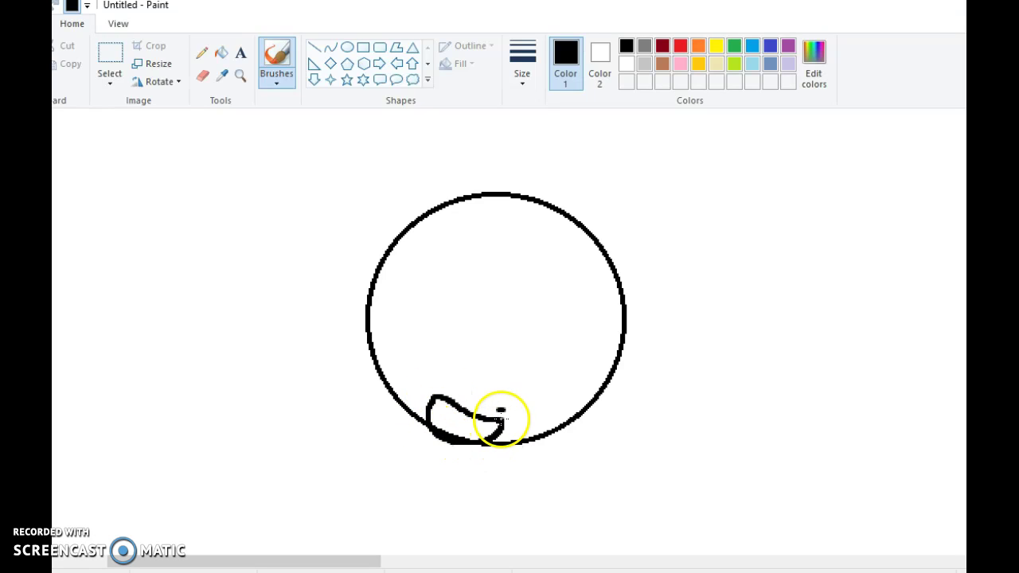
{"action": "key", "text": "ctrl+z"}
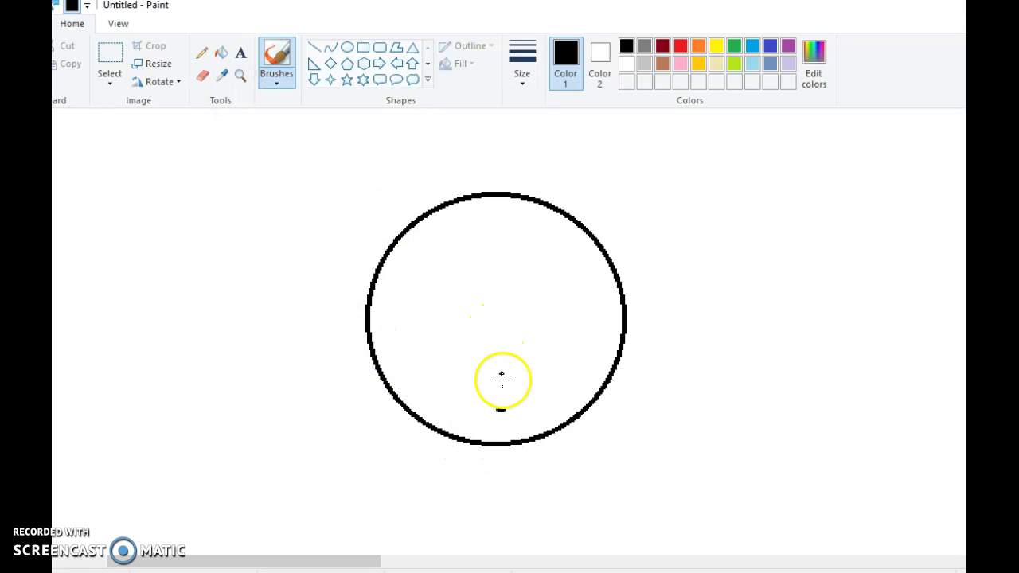
{"action": "mouse_move", "coordinate": [492, 425]}
{"action": "left_mouse_down"}
{"action": "mouse_move", "coordinate": [441, 406]}
{"action": "mouse_move", "coordinate": [448, 435]}
{"action": "mouse_move", "coordinate": [440, 418]}
{"action": "mouse_move", "coordinate": [451, 416]}
{"action": "mouse_move", "coordinate": [440, 416]}
{"action": "mouse_move", "coordinate": [469, 433]}
{"action": "left_mouse_up"}
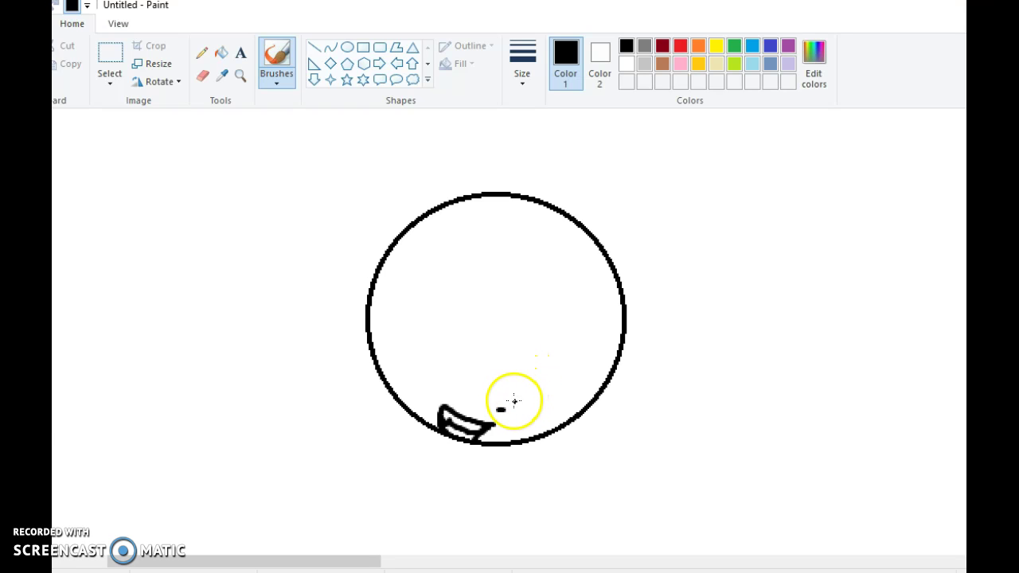
- Draw a tall eye with a slanted lid and solid black outer lash, plus an oval iris erased above the lid
{"action": "mouse_move", "coordinate": [512, 404]}
{"action": "left_mouse_down"}
{"action": "mouse_move", "coordinate": [520, 268]}
{"action": "mouse_move", "coordinate": [545, 250]}
{"action": "mouse_move", "coordinate": [573, 262]}
{"action": "mouse_move", "coordinate": [592, 299]}
{"action": "mouse_move", "coordinate": [592, 355]}
{"action": "mouse_move", "coordinate": [565, 413]}
{"action": "mouse_move", "coordinate": [513, 408]}
{"action": "left_mouse_up"}
{"action": "mouse_move", "coordinate": [512, 367]}
{"action": "left_mouse_down"}
{"action": "mouse_move", "coordinate": [607, 306]}
{"action": "mouse_move", "coordinate": [595, 352]}
{"action": "mouse_move", "coordinate": [600, 293]}
{"action": "mouse_move", "coordinate": [606, 353]}
{"action": "mouse_move", "coordinate": [601, 339]}
{"action": "mouse_move", "coordinate": [596, 352]}
{"action": "mouse_move", "coordinate": [597, 313]}
{"action": "mouse_move", "coordinate": [618, 352]}
{"action": "left_mouse_up"}
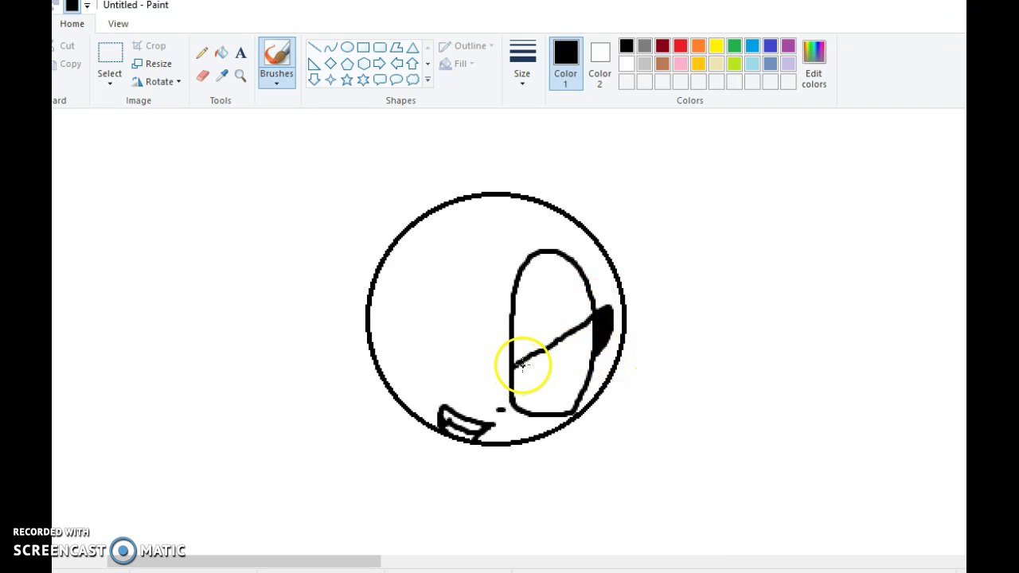
{"action": "left_click", "coordinate": [347, 47]}
{"action": "mouse_move", "coordinate": [541, 351]}
{"action": "left_mouse_down"}
{"action": "mouse_move", "coordinate": [546, 398]}
{"action": "mouse_move", "coordinate": [566, 416]}
{"action": "mouse_move", "coordinate": [533, 384]}
{"action": "mouse_move", "coordinate": [546, 382]}
{"action": "mouse_move", "coordinate": [545, 351]}
{"action": "left_mouse_up"}
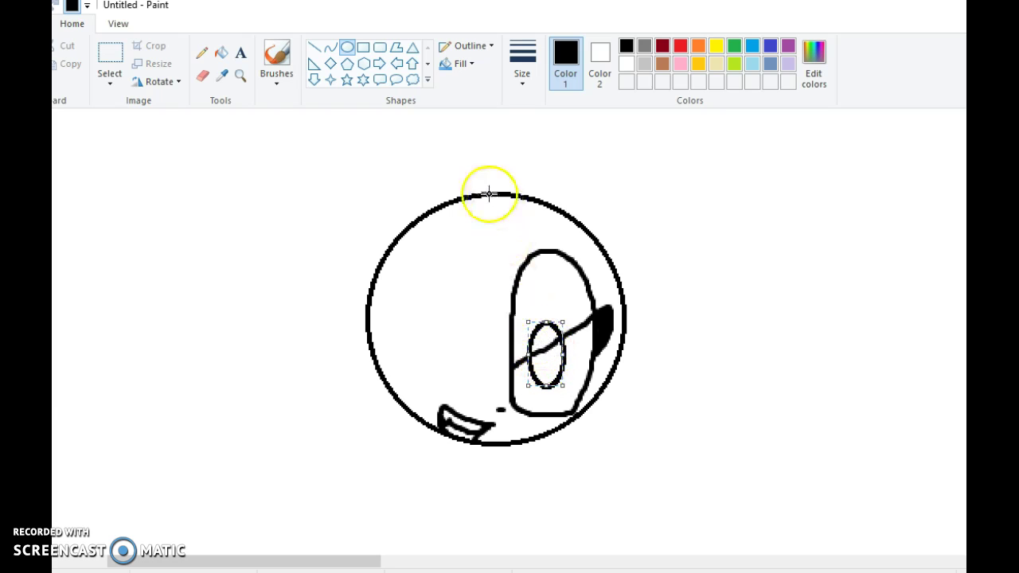
{"action": "left_click", "coordinate": [202, 75]}
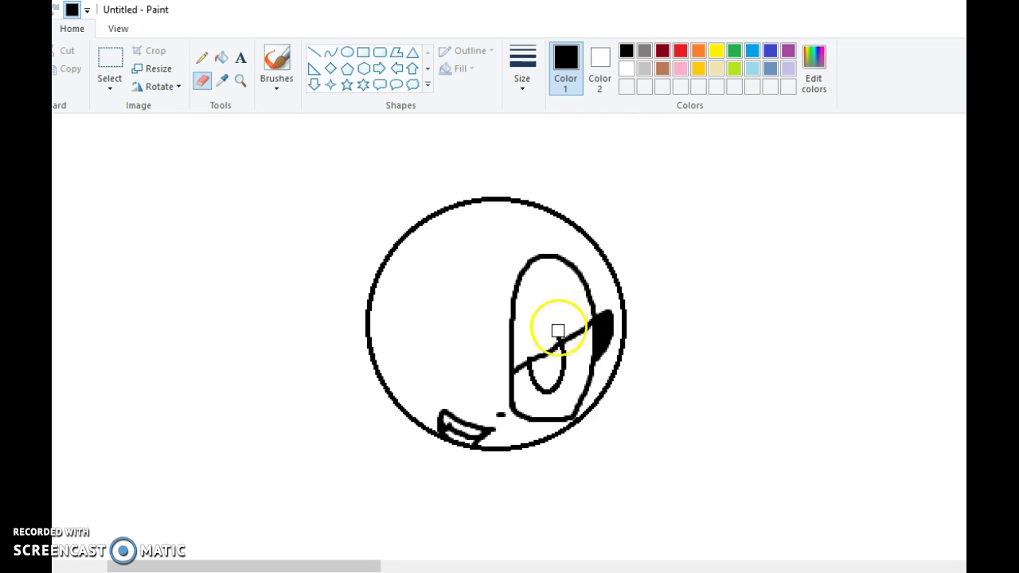
{"action": "left_click", "coordinate": [270, 60]}
- Fill the iris with light turquoise and shade its upper part in indigo with the Natural pencil brush
{"action": "left_click", "coordinate": [221, 57]}
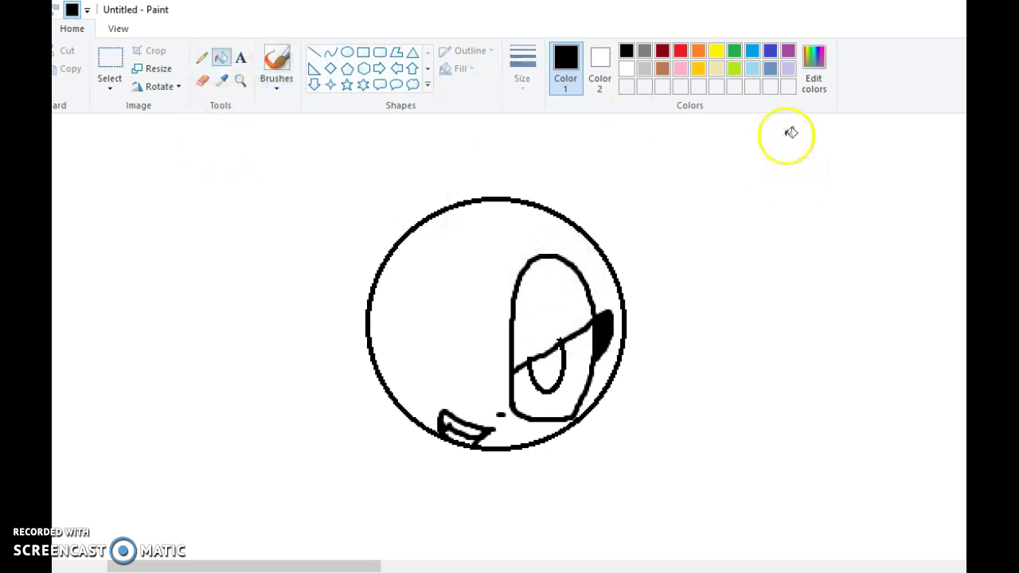
{"action": "left_click", "coordinate": [753, 68]}
{"action": "left_click", "coordinate": [546, 366]}
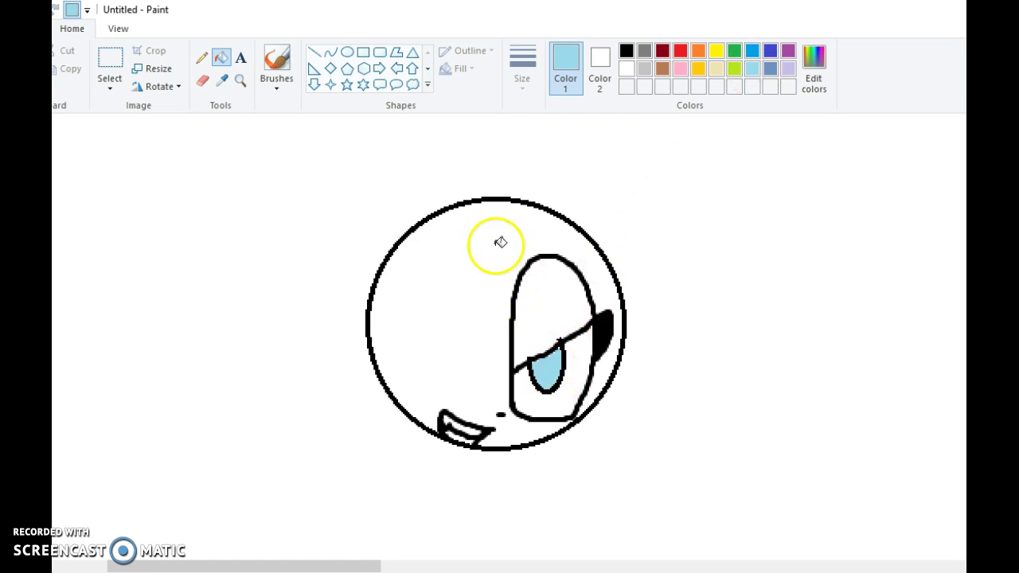
{"action": "left_click", "coordinate": [278, 89]}
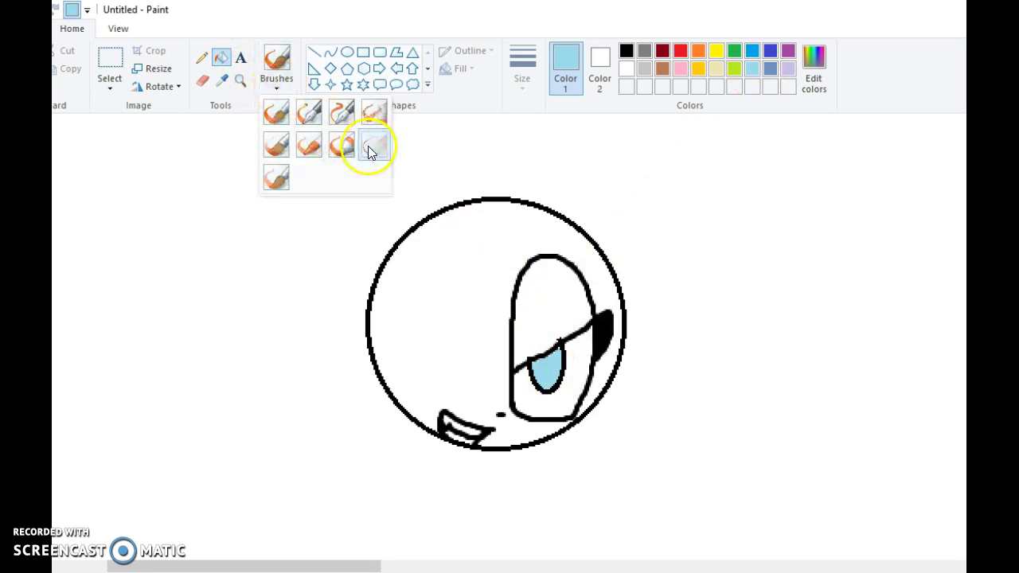
{"action": "left_click", "coordinate": [372, 145]}
{"action": "left_click", "coordinate": [769, 54]}
{"action": "left_click", "coordinate": [548, 358]}
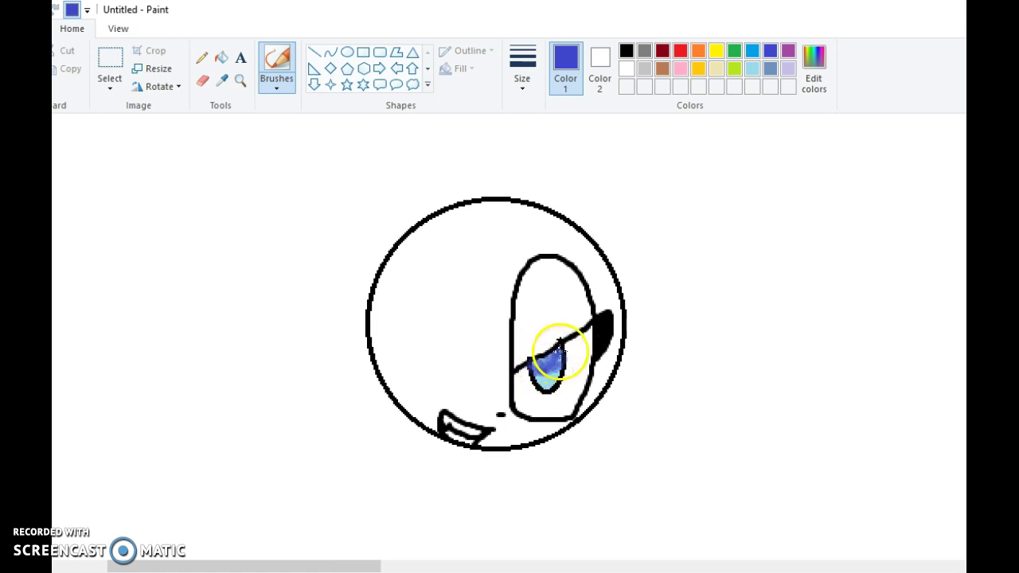
- Brush a black pupil into the iris and break up the iris outline with small white strokes
{"action": "left_click", "coordinate": [276, 83]}
{"action": "left_click", "coordinate": [277, 107]}
{"action": "left_click", "coordinate": [627, 52]}
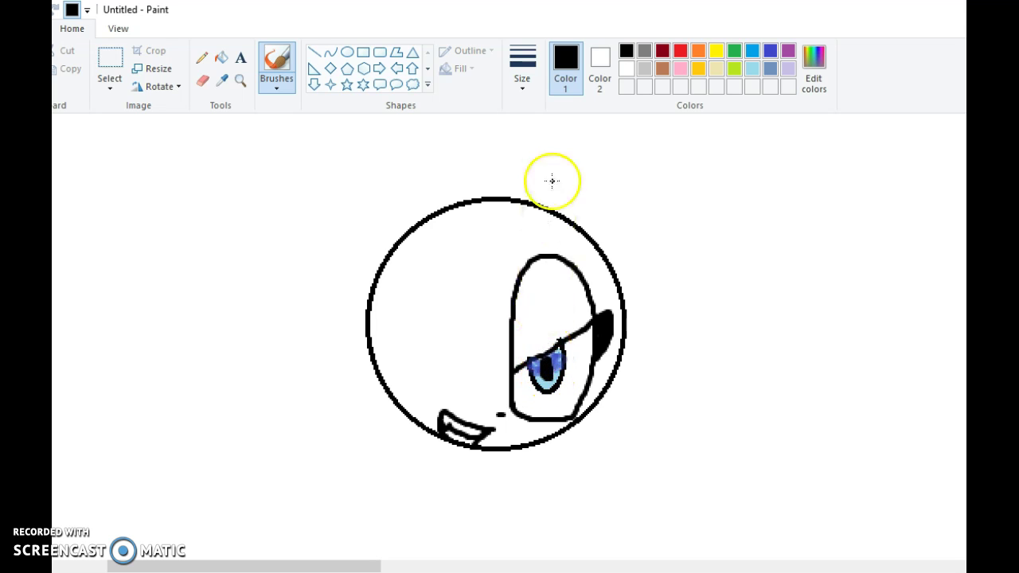
{"action": "left_click", "coordinate": [628, 69]}
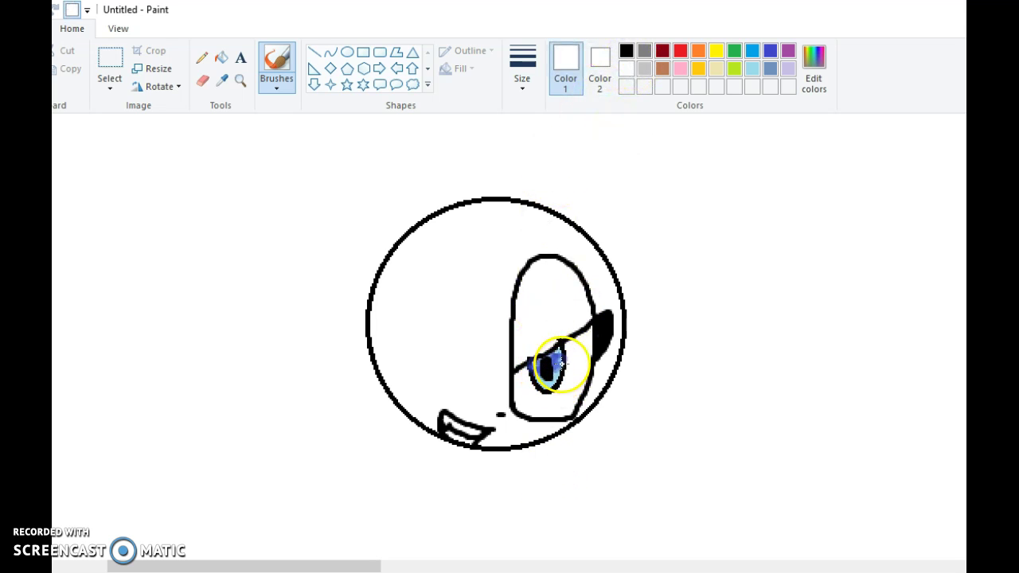
{"action": "mouse_move", "coordinate": [563, 362]}
{"action": "left_mouse_down"}
{"action": "mouse_move", "coordinate": [589, 367]}
{"action": "mouse_move", "coordinate": [541, 385]}
{"action": "left_mouse_up"}
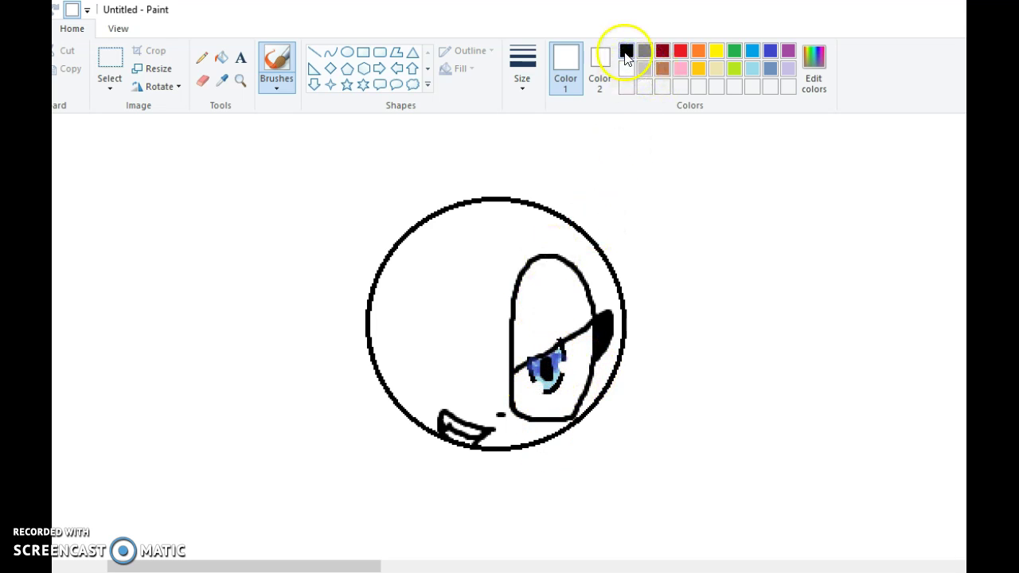
- Brush a long black line down the middle of the face, hooking back just above the mouth
{"action": "left_click", "coordinate": [627, 53]}
{"action": "mouse_move", "coordinate": [463, 265]}
{"action": "left_mouse_down"}
{"action": "mouse_move", "coordinate": [478, 408]}
{"action": "mouse_move", "coordinate": [445, 398]}
{"action": "left_mouse_up"}
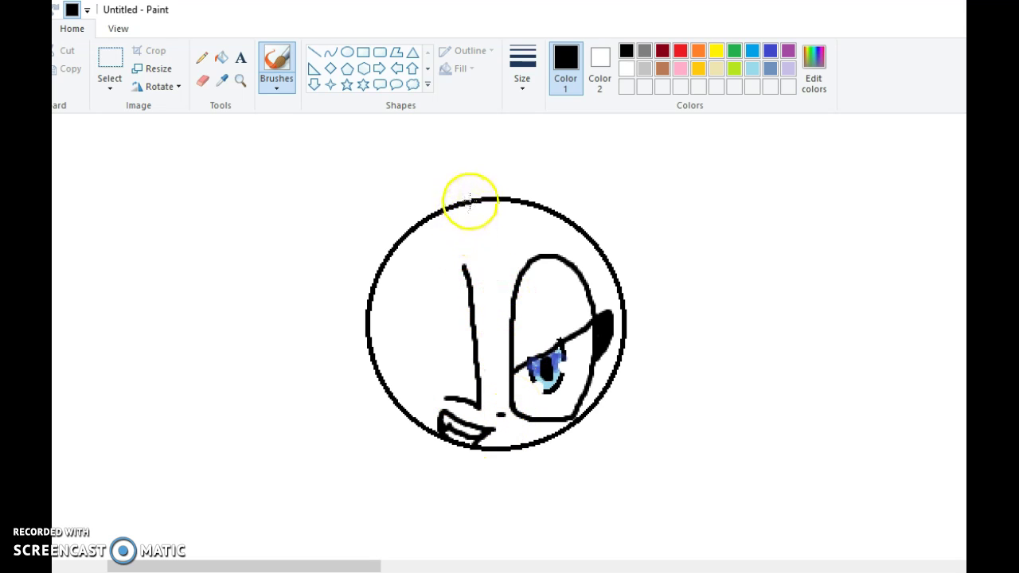
- Draw the ear's upper edge with the Curve tool, from the top of the head out to a raised tip
{"action": "left_click_drag", "start_coordinate": [470, 199], "coordinate": [324, 235]}
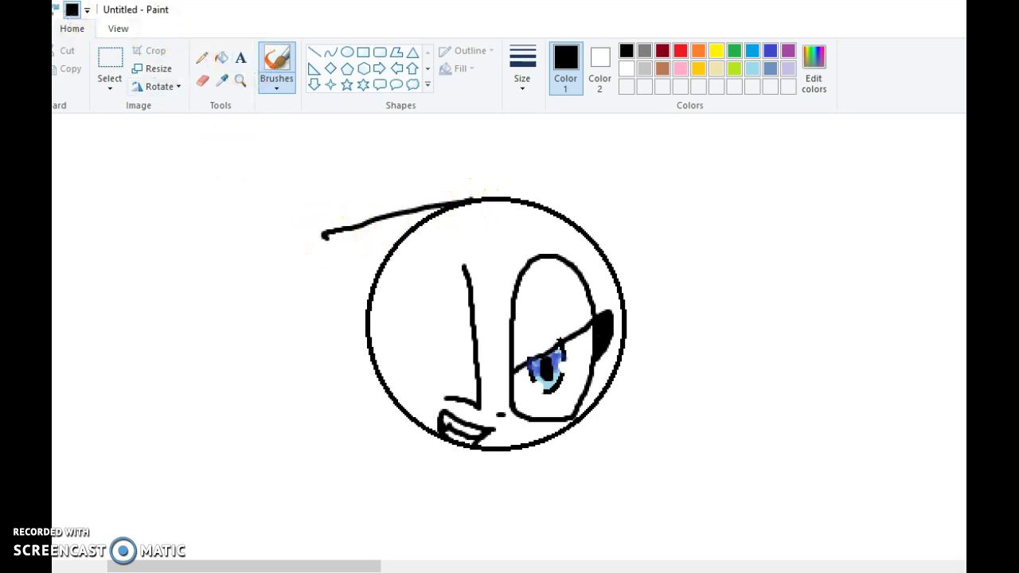
{"action": "left_click", "coordinate": [331, 52]}
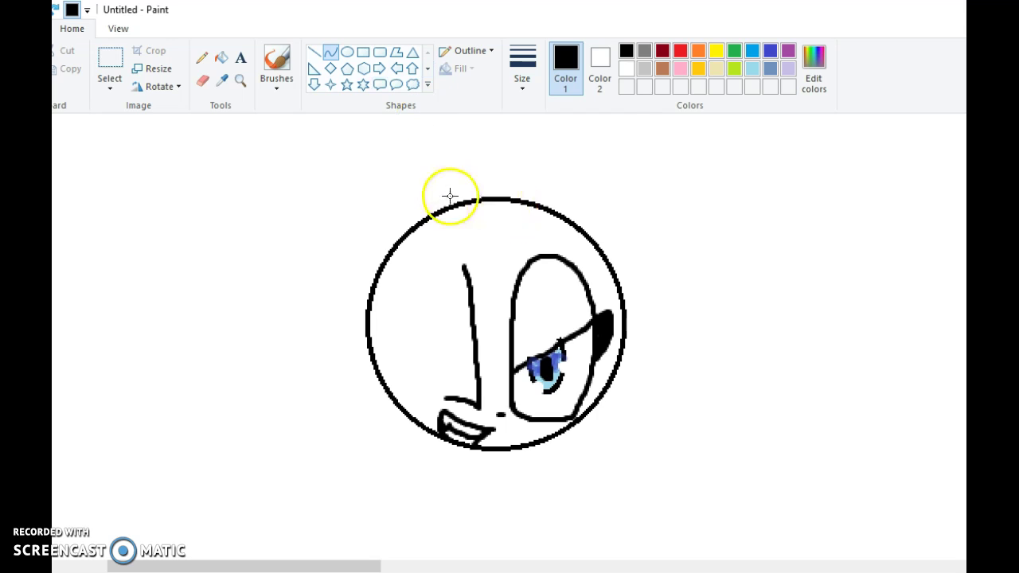
{"action": "left_click_drag", "start_coordinate": [464, 201], "coordinate": [397, 172]}
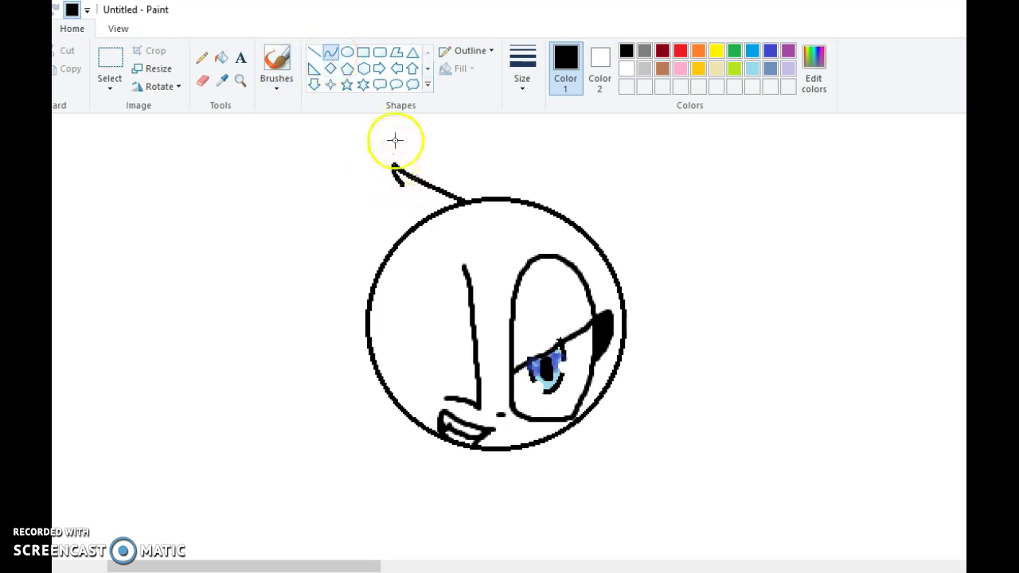
{"action": "scroll", "coordinate": [496, 332], "scroll_direction": "up", "scroll_amount": 2}
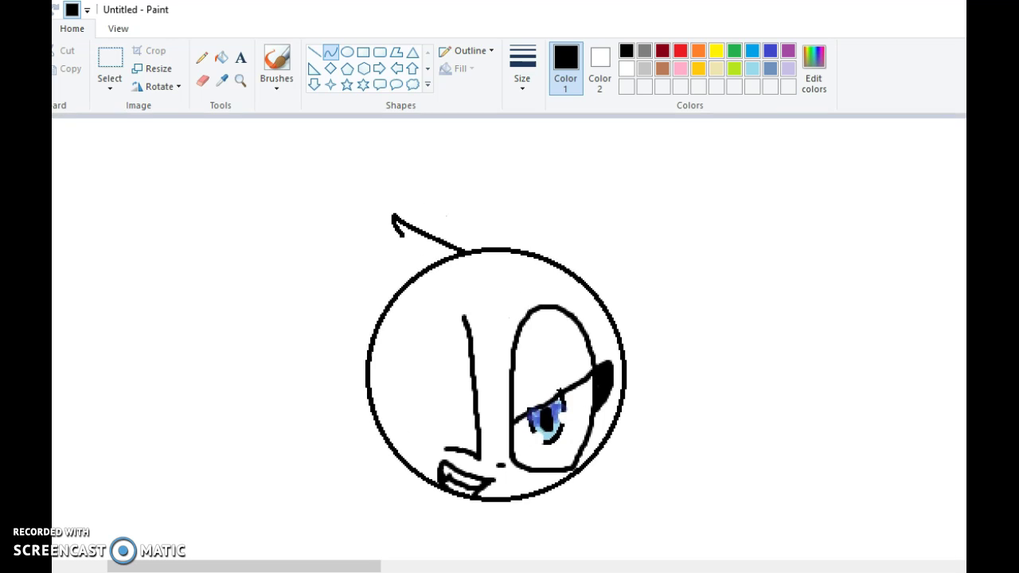
{"action": "left_click", "coordinate": [275, 56]}
{"action": "left_click", "coordinate": [329, 54]}
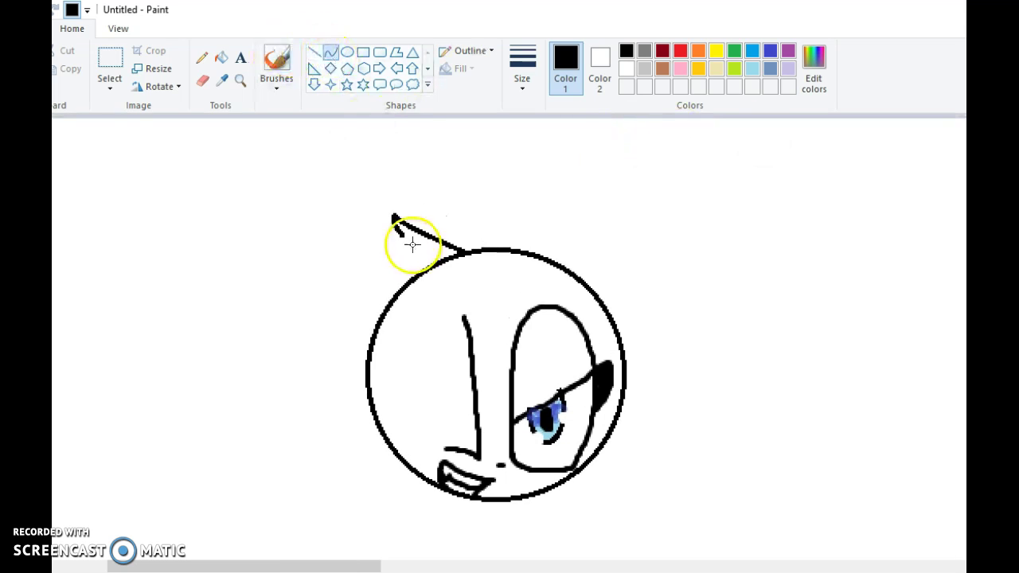
{"action": "mouse_move", "coordinate": [391, 216]}
{"action": "left_mouse_down"}
{"action": "mouse_move", "coordinate": [321, 162]}
{"action": "mouse_move", "coordinate": [291, 156]}
{"action": "mouse_move", "coordinate": [301, 181]}
{"action": "left_mouse_up"}
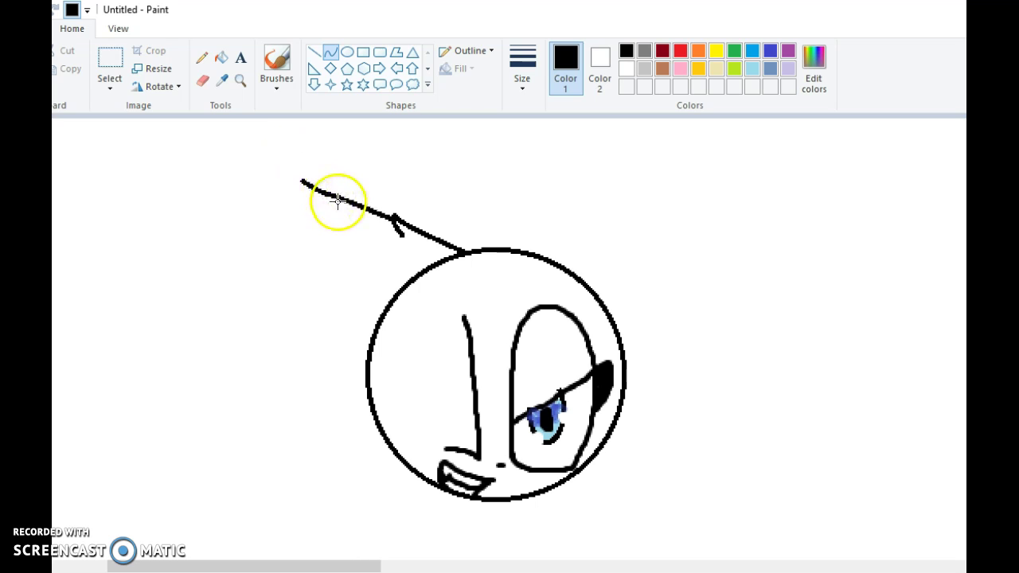
{"action": "left_click", "coordinate": [334, 193]}
- Draw two curves from the ear tip back to the side of the head, forming the ear's outer and inner edges
{"action": "left_click", "coordinate": [270, 43]}
{"action": "left_click", "coordinate": [330, 51]}
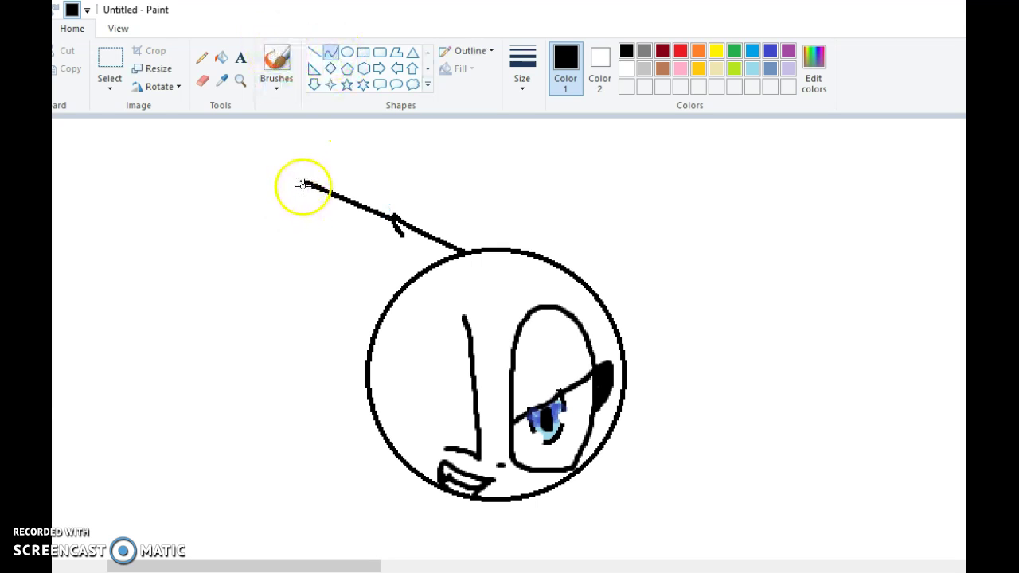
{"action": "mouse_move", "coordinate": [302, 182]}
{"action": "left_mouse_down"}
{"action": "mouse_move", "coordinate": [368, 380]}
{"action": "mouse_move", "coordinate": [295, 237]}
{"action": "mouse_move", "coordinate": [279, 233]}
{"action": "mouse_move", "coordinate": [325, 298]}
{"action": "mouse_move", "coordinate": [319, 361]}
{"action": "mouse_move", "coordinate": [305, 368]}
{"action": "mouse_move", "coordinate": [310, 392]}
{"action": "mouse_move", "coordinate": [353, 425]}
{"action": "mouse_move", "coordinate": [273, 380]}
{"action": "mouse_move", "coordinate": [279, 369]}
{"action": "left_mouse_up"}
{"action": "left_click", "coordinate": [277, 57]}
{"action": "left_click", "coordinate": [327, 56]}
{"action": "mouse_move", "coordinate": [302, 185]}
{"action": "left_mouse_down"}
{"action": "mouse_move", "coordinate": [348, 302]}
{"action": "mouse_move", "coordinate": [375, 327]}
{"action": "left_mouse_up"}
{"action": "mouse_move", "coordinate": [329, 263]}
{"action": "left_mouse_down"}
{"action": "mouse_move", "coordinate": [326, 276]}
{"action": "mouse_move", "coordinate": [319, 255]}
{"action": "left_mouse_up"}
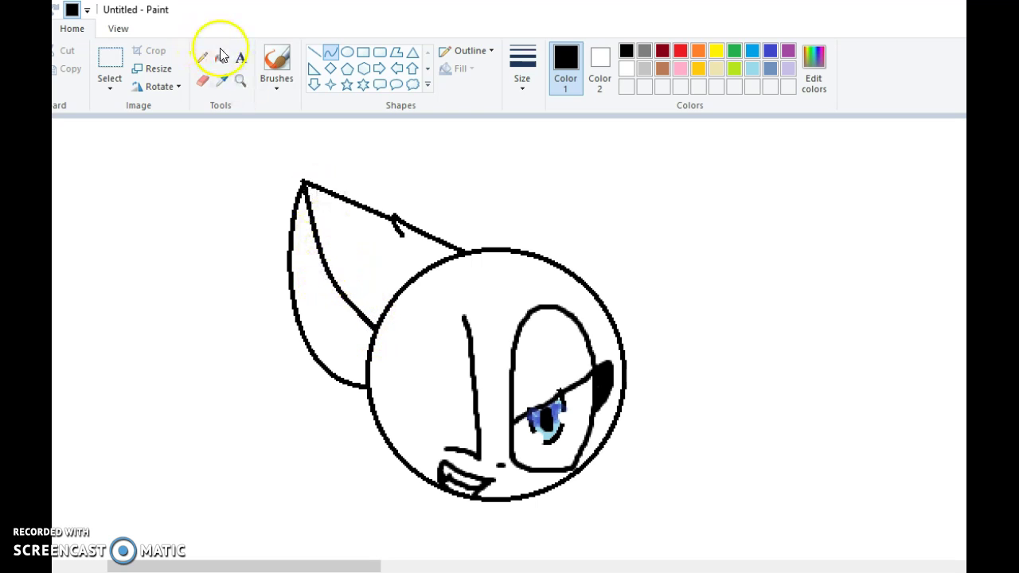
- Add a dark red custom colour (red 126, green 10, blue 16) and fill the ear's upper section with it
{"action": "left_click", "coordinate": [220, 56]}
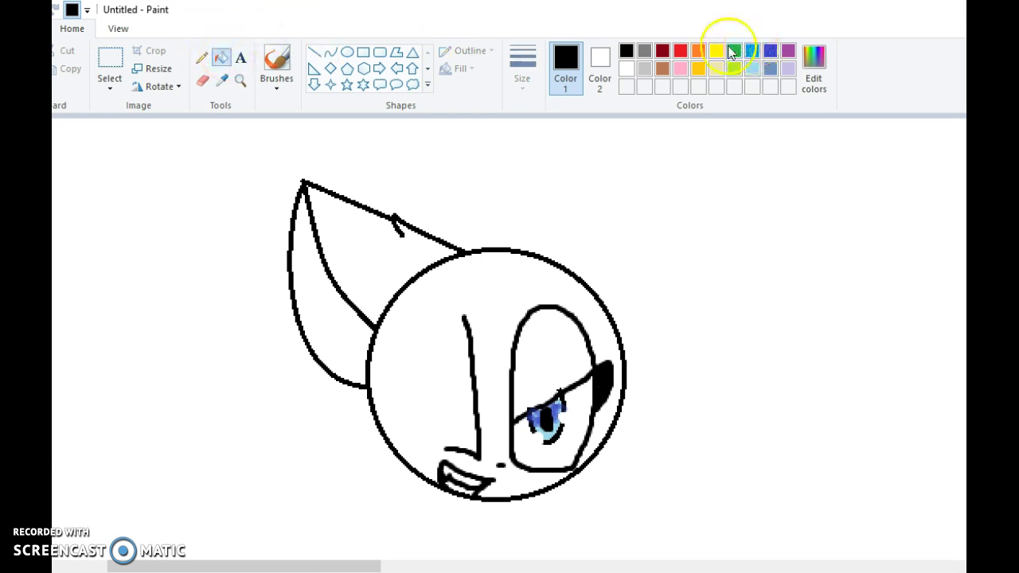
{"action": "left_click", "coordinate": [828, 67]}
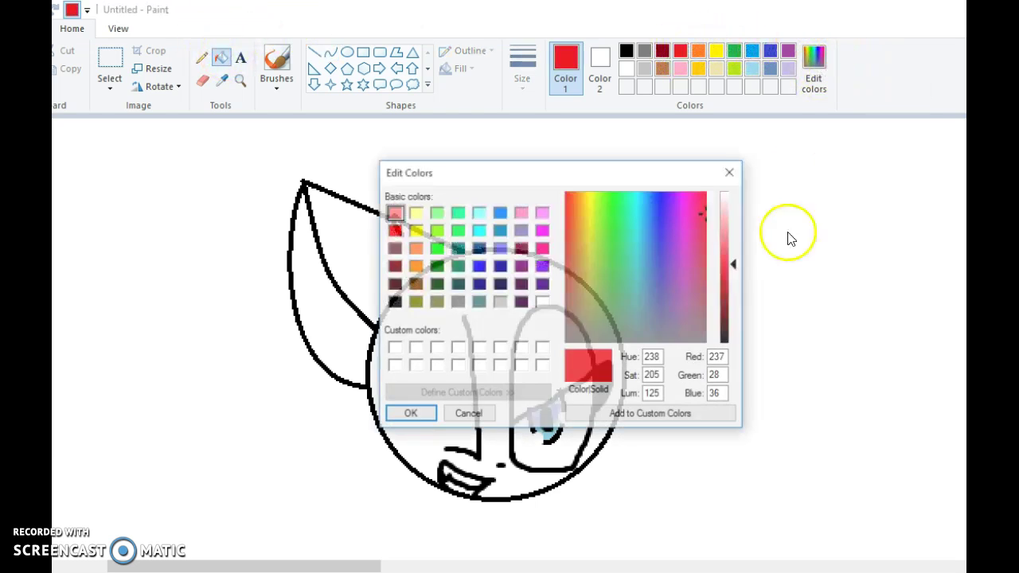
{"action": "left_click", "coordinate": [733, 289]}
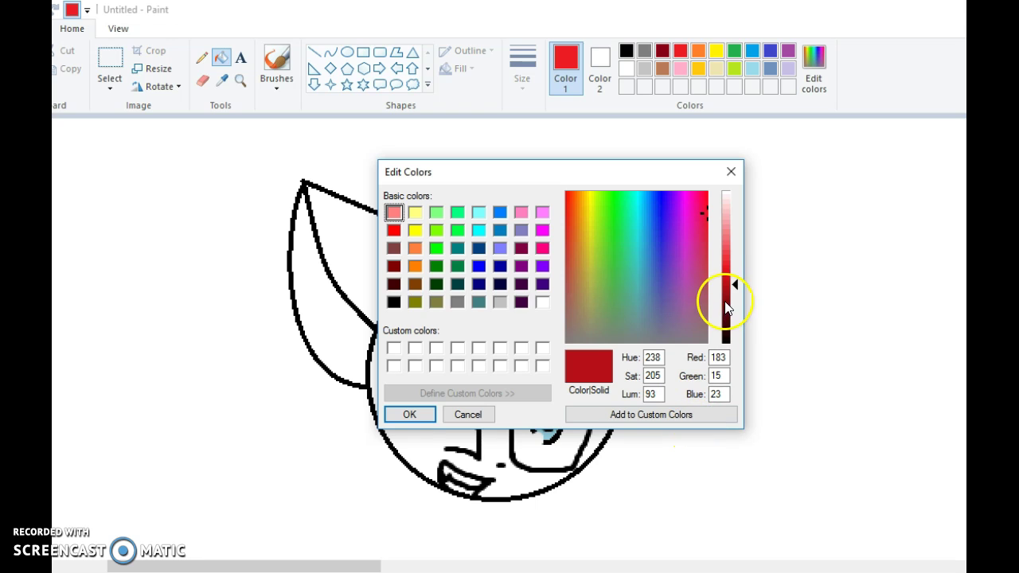
{"action": "left_click", "coordinate": [733, 303]}
{"action": "left_click", "coordinate": [637, 413]}
{"action": "left_click", "coordinate": [409, 414]}
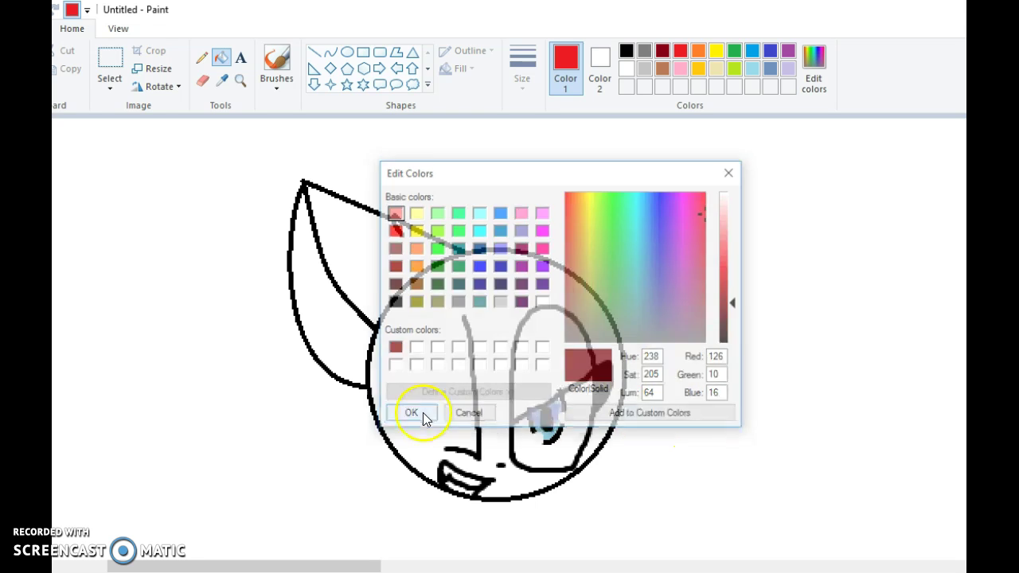
{"action": "left_click", "coordinate": [380, 257]}
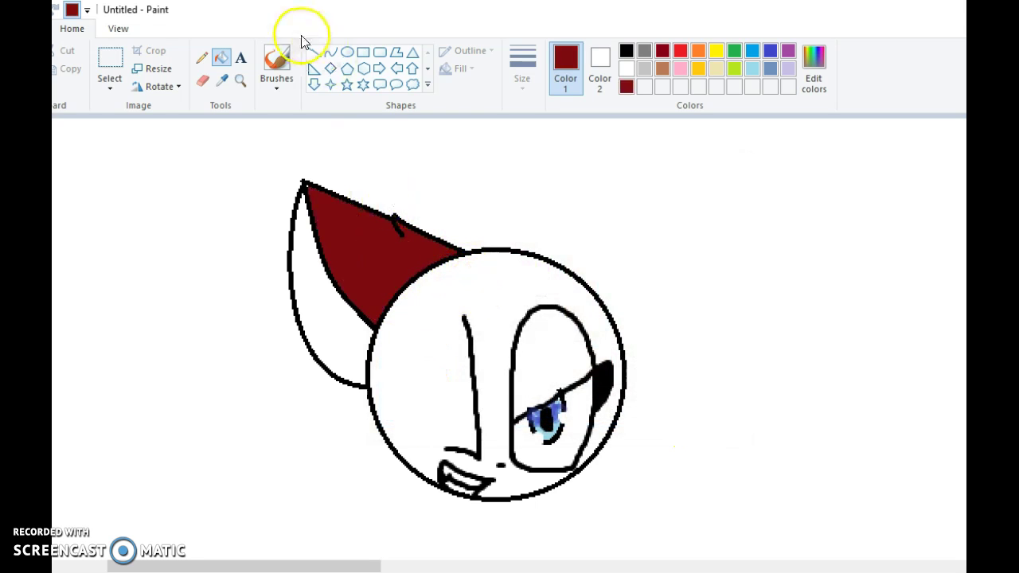
- Brush black muzzle lines from the lower edge of the head to the nose line, then over the nose and below the eye
{"action": "left_click", "coordinate": [277, 55]}
{"action": "left_click", "coordinate": [626, 50]}
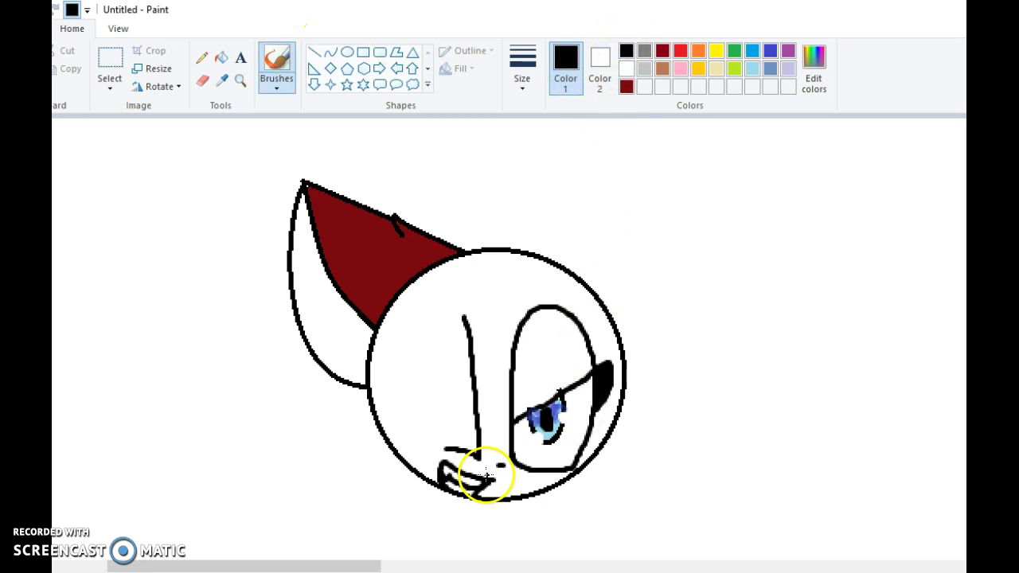
{"action": "left_click_drag", "start_coordinate": [466, 469], "coordinate": [490, 453]}
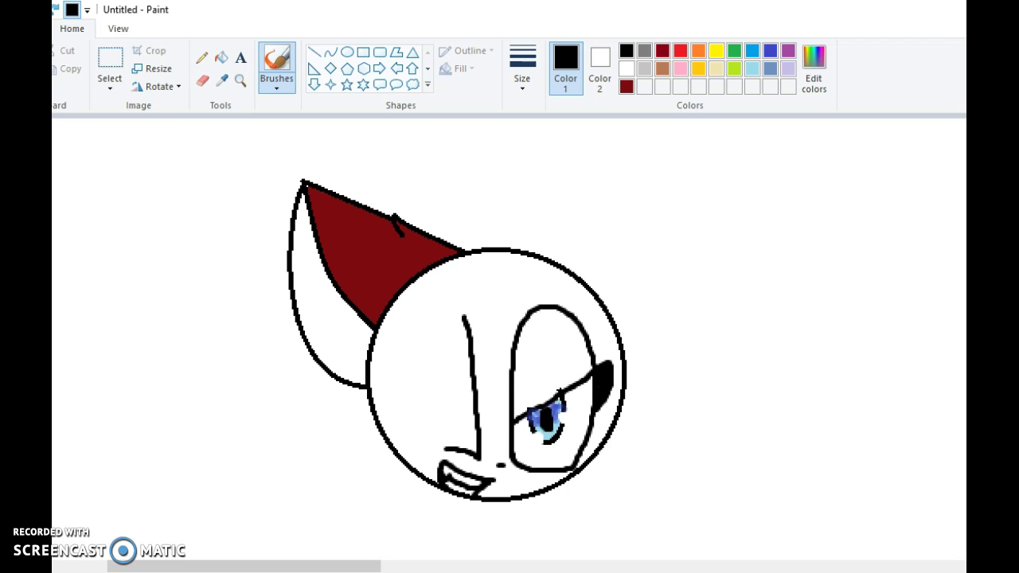
{"action": "mouse_move", "coordinate": [475, 454]}
{"action": "left_mouse_down"}
{"action": "mouse_move", "coordinate": [462, 467]}
{"action": "mouse_move", "coordinate": [427, 462]}
{"action": "mouse_move", "coordinate": [409, 472]}
{"action": "left_mouse_up"}
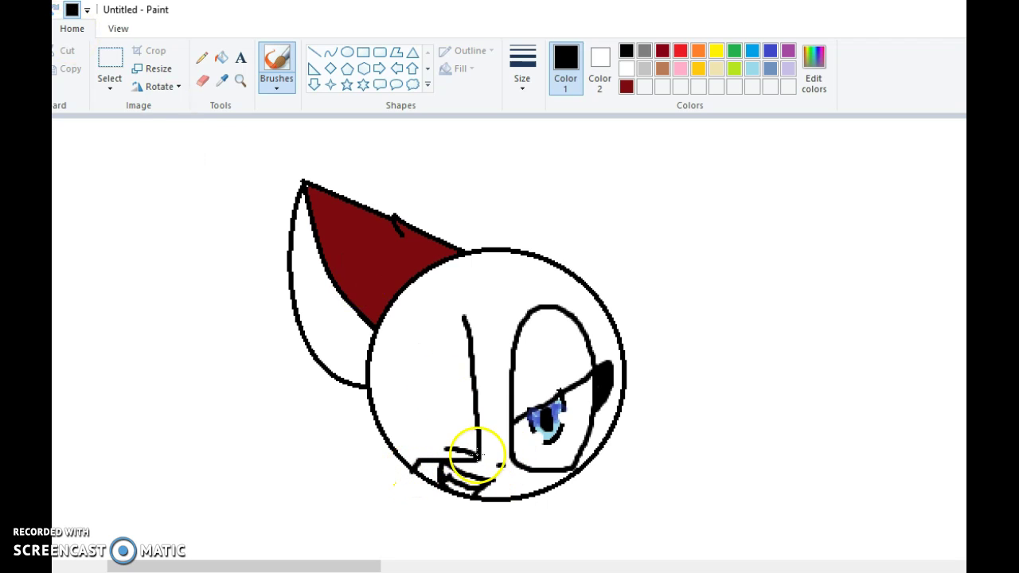
{"action": "left_click_drag", "start_coordinate": [481, 456], "coordinate": [544, 478]}
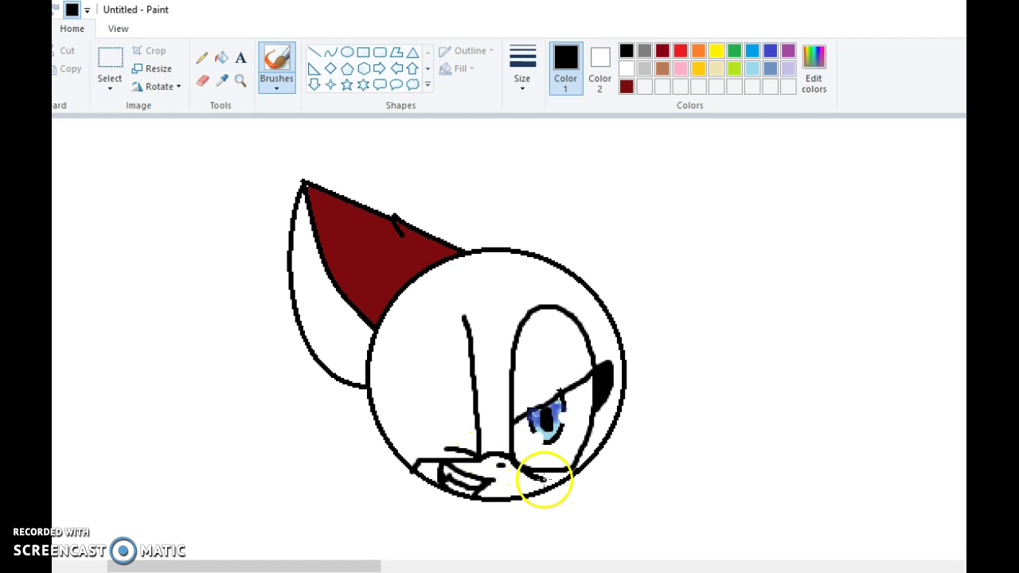
- Create a pink colour (red 255, green 157, blue 159) and fill the muzzle around the mouth with it
{"action": "left_click", "coordinate": [221, 58]}
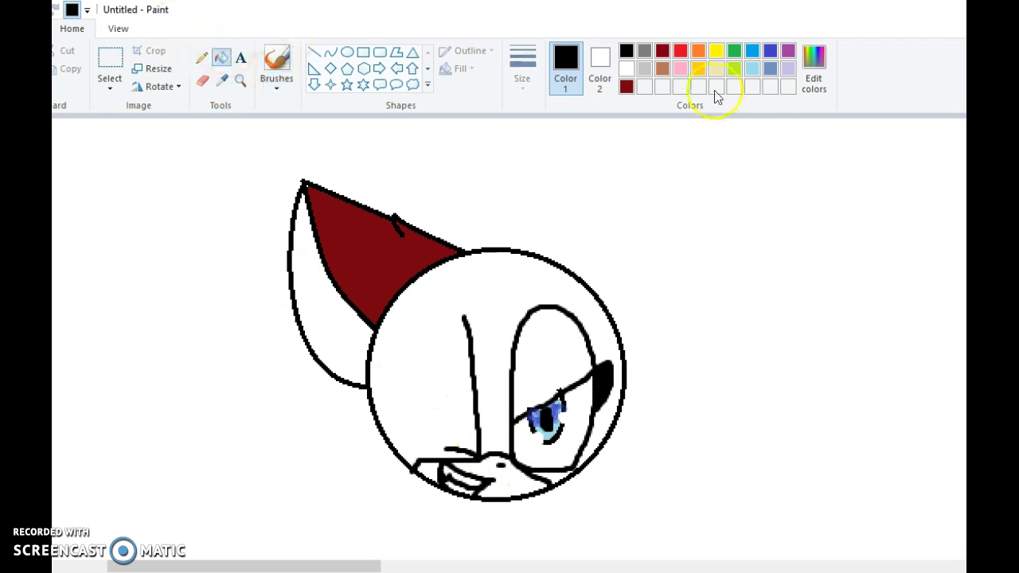
{"action": "left_click", "coordinate": [814, 61]}
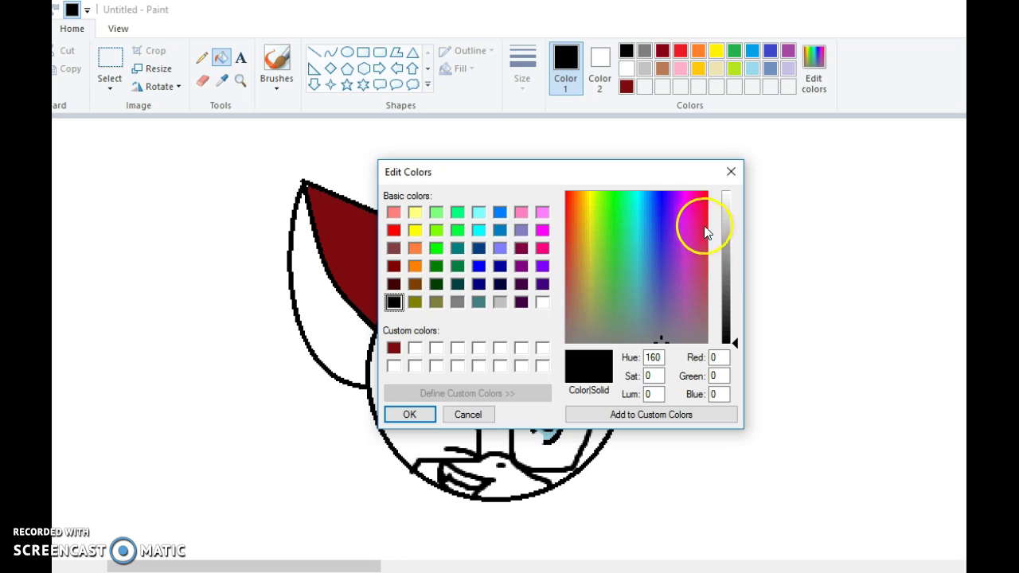
{"action": "left_click_drag", "start_coordinate": [703, 230], "coordinate": [712, 196]}
{"action": "left_click", "coordinate": [732, 223]}
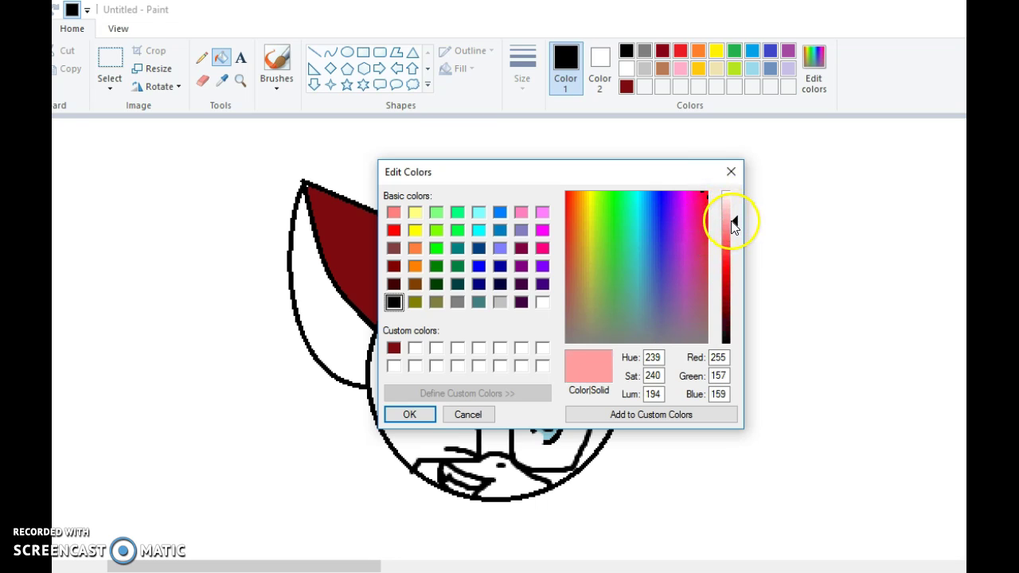
{"action": "left_click", "coordinate": [407, 414]}
{"action": "left_click", "coordinate": [518, 482]}
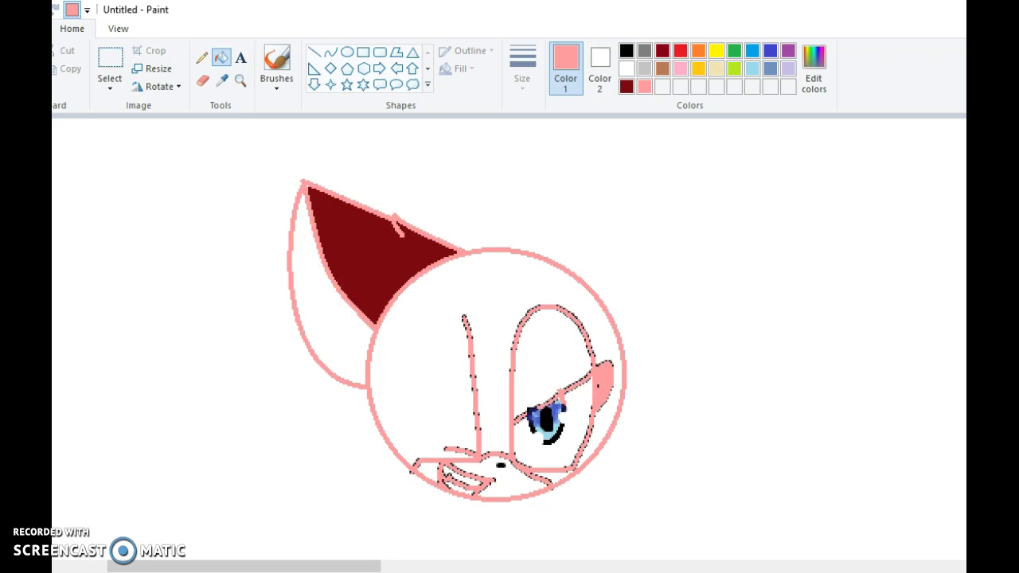
{"action": "key", "text": "ctrl+z"}
{"action": "left_click", "coordinate": [507, 476]}
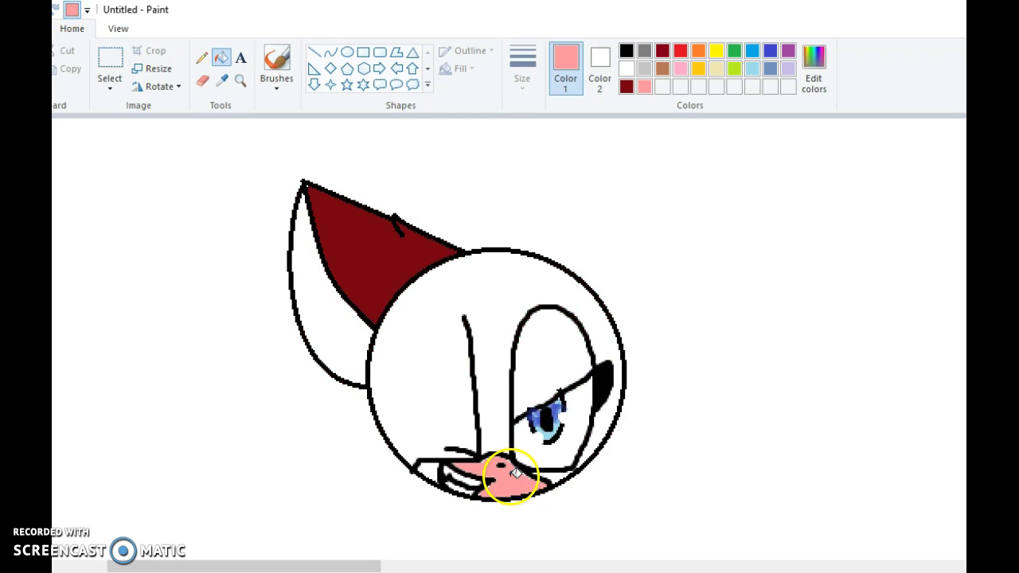
- Fill the head and upper eyelid with the ear's dark red, and the ear's lower section with pink
{"action": "left_click", "coordinate": [675, 51]}
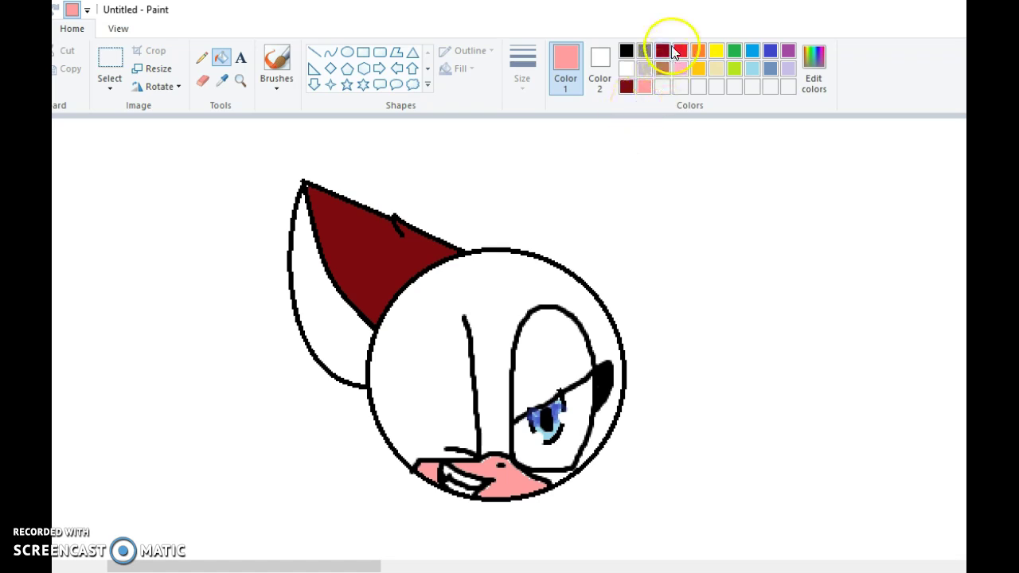
{"action": "left_click", "coordinate": [481, 295]}
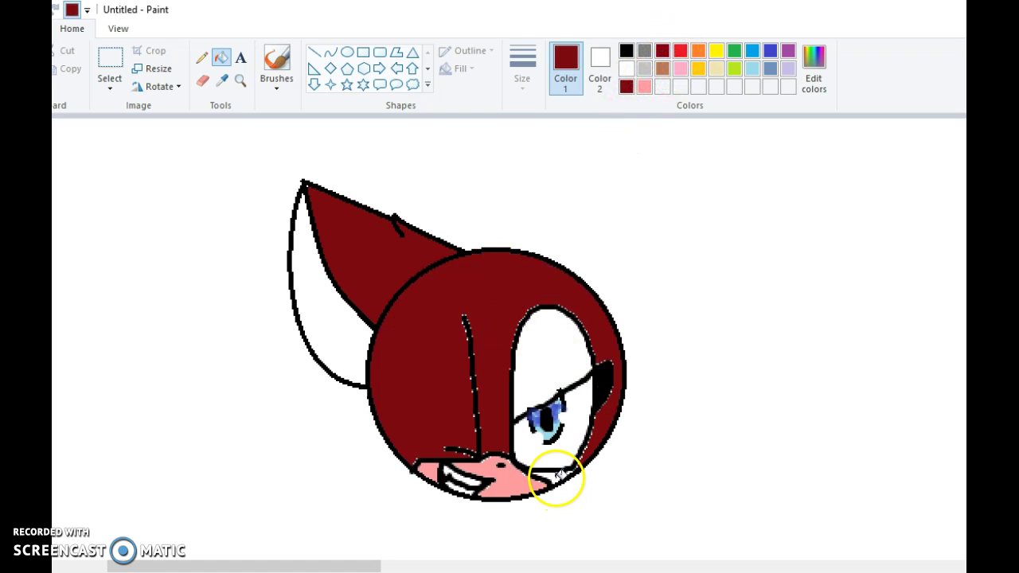
{"action": "left_click", "coordinate": [539, 339]}
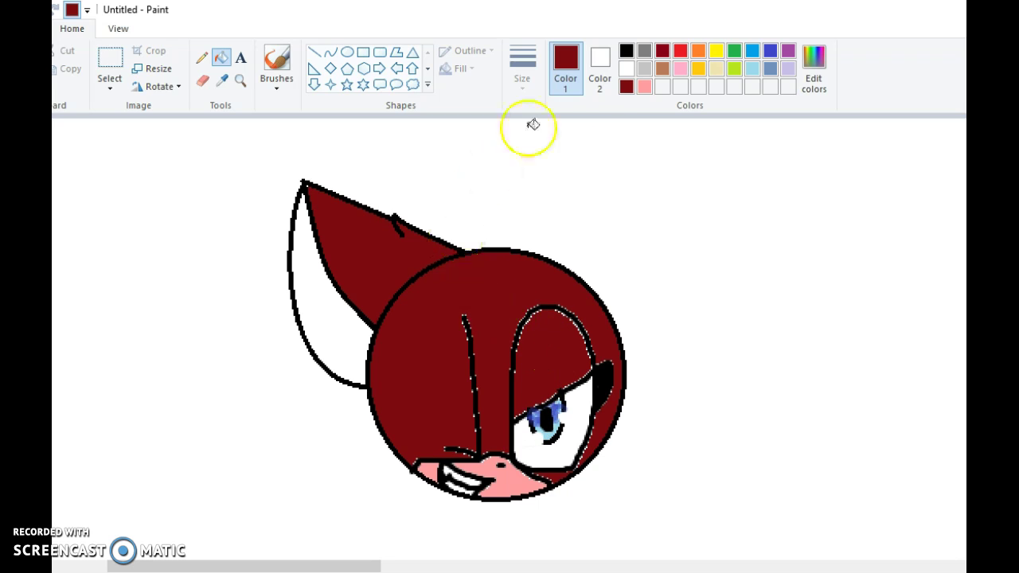
{"action": "left_click", "coordinate": [644, 87]}
{"action": "left_click", "coordinate": [336, 298]}
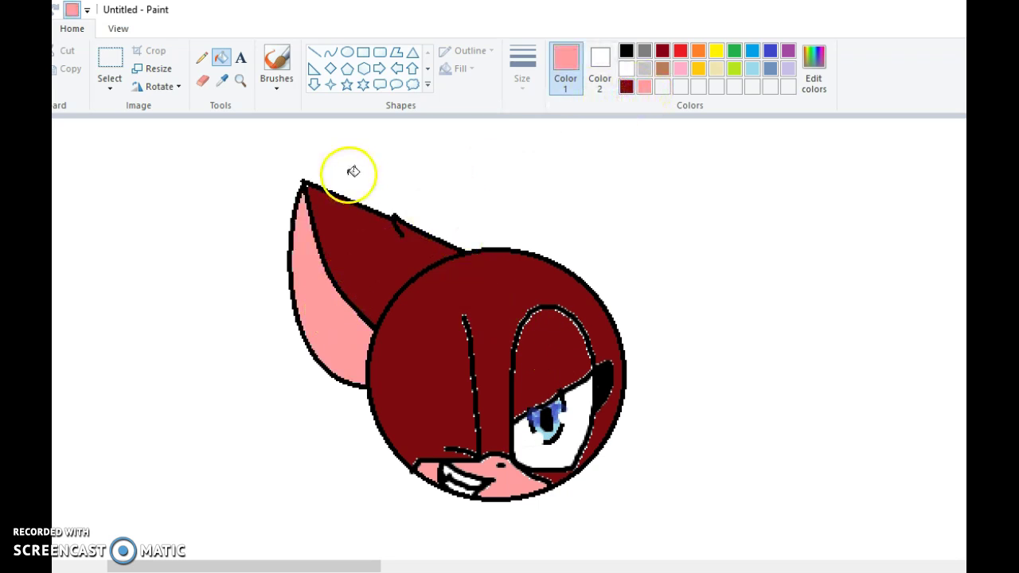
- Draw the second ear's upper edge with black curves, from the top of the head out to a tip beyond the eye side
{"action": "left_click", "coordinate": [279, 59]}
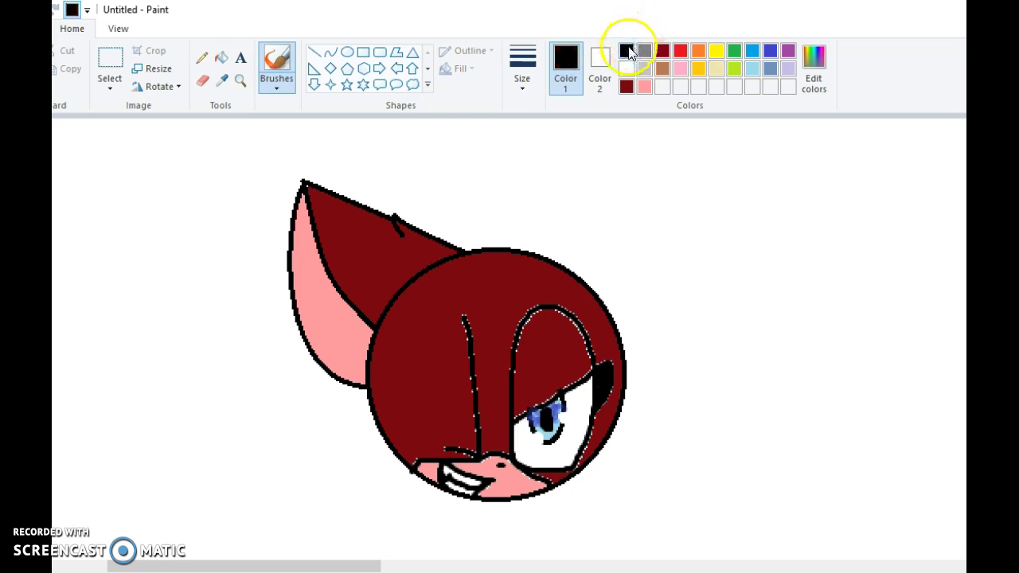
{"action": "scroll", "coordinate": [509, 319], "scroll_direction": "down", "scroll_amount": 3}
{"action": "scroll", "coordinate": [509, 319], "scroll_direction": "up", "scroll_amount": 3}
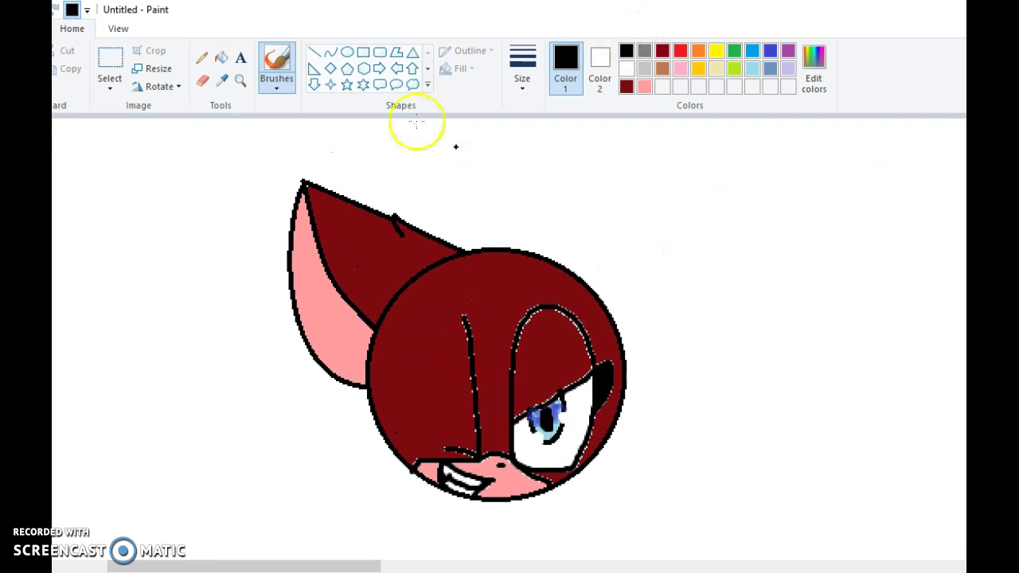
{"action": "left_click", "coordinate": [330, 52]}
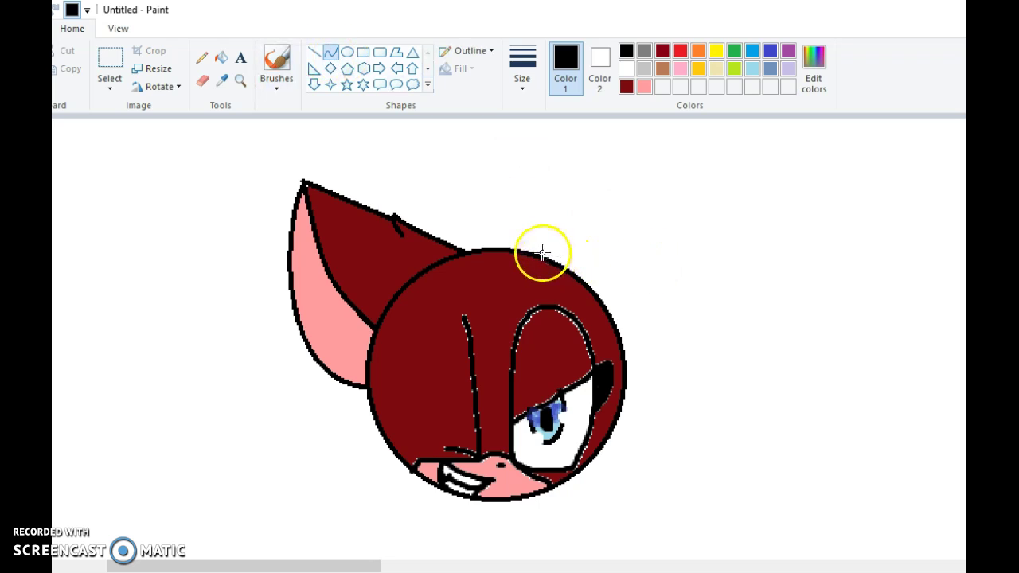
{"action": "left_click_drag", "start_coordinate": [532, 254], "coordinate": [675, 299]}
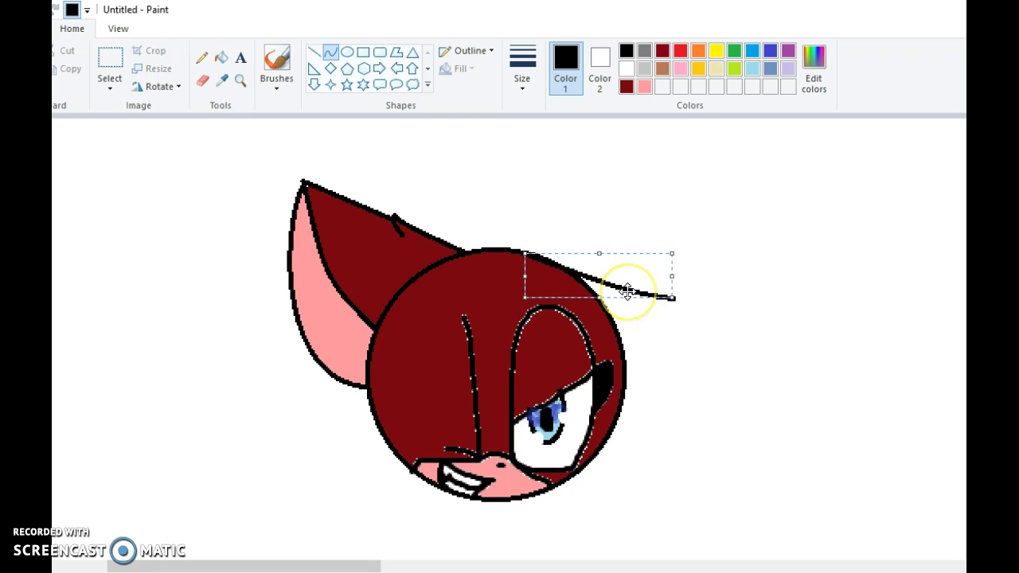
{"action": "left_click", "coordinate": [277, 64]}
{"action": "left_click", "coordinate": [331, 52]}
{"action": "left_click_drag", "start_coordinate": [673, 300], "coordinate": [646, 306]}
{"action": "left_click", "coordinate": [275, 62]}
{"action": "left_click", "coordinate": [330, 52]}
{"action": "left_click_drag", "start_coordinate": [673, 300], "coordinate": [721, 307]}
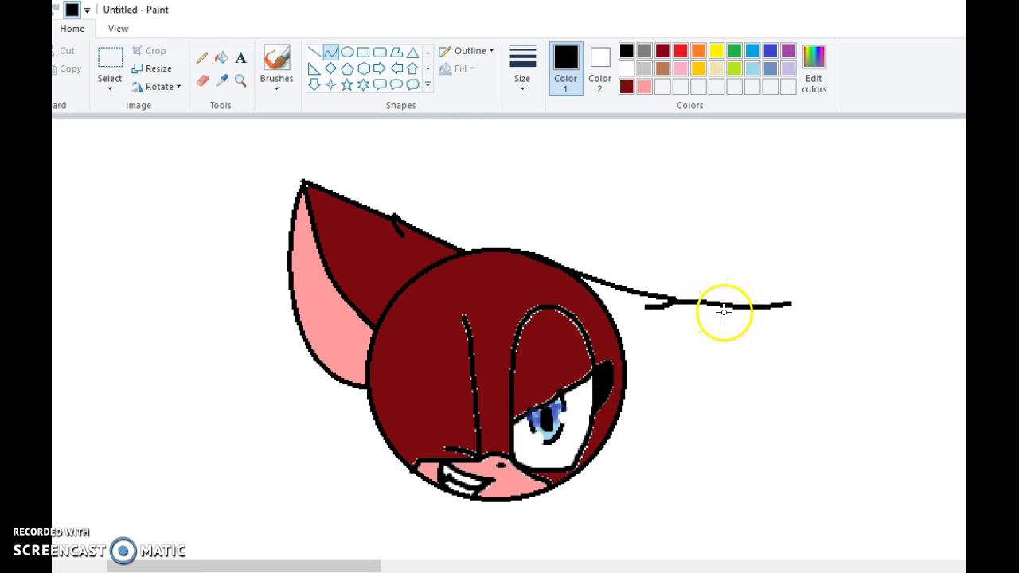
- Draw the second ear's outer edge as a rounded curve from its tip down to the lower side of the head
{"action": "left_click", "coordinate": [330, 52]}
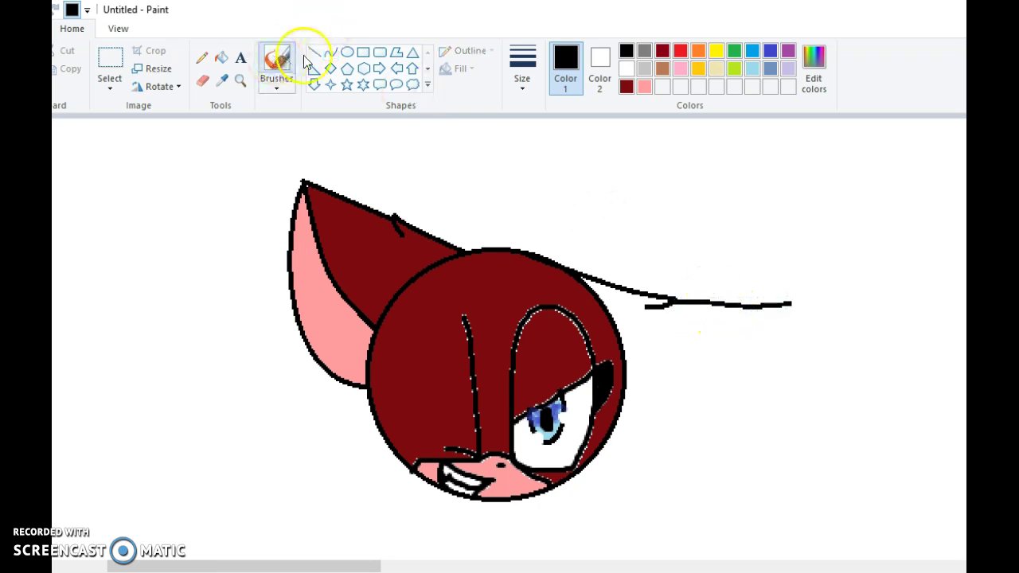
{"action": "left_click_drag", "start_coordinate": [791, 304], "coordinate": [708, 414]}
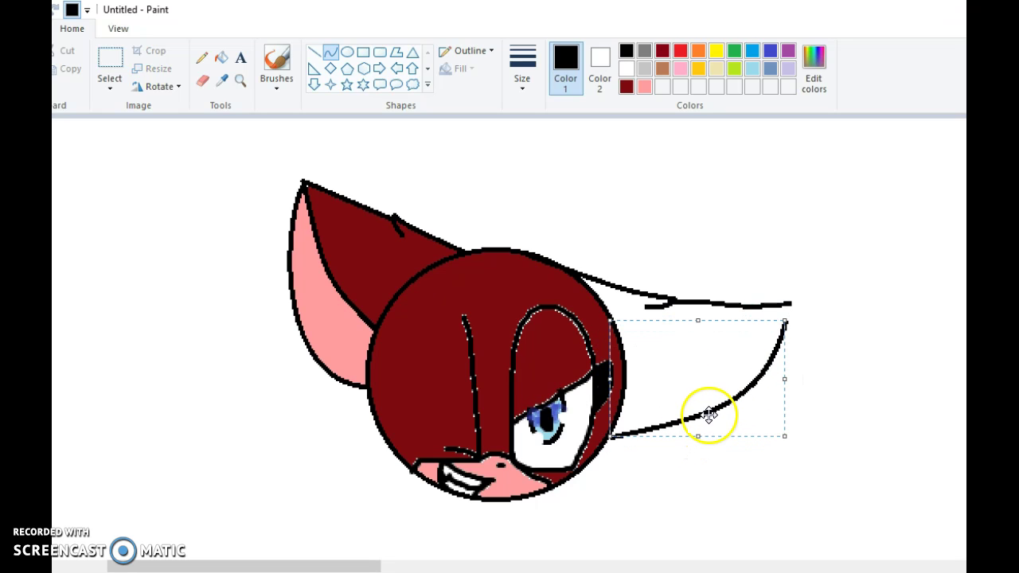
{"action": "left_click", "coordinate": [70, 9]}
{"action": "mouse_move", "coordinate": [790, 304]}
{"action": "left_mouse_down"}
{"action": "mouse_move", "coordinate": [723, 398]}
{"action": "mouse_move", "coordinate": [621, 417]}
{"action": "mouse_move", "coordinate": [607, 437]}
{"action": "mouse_move", "coordinate": [667, 405]}
{"action": "mouse_move", "coordinate": [740, 437]}
{"action": "mouse_move", "coordinate": [778, 353]}
{"action": "mouse_move", "coordinate": [775, 371]}
{"action": "mouse_move", "coordinate": [684, 414]}
{"action": "mouse_move", "coordinate": [695, 449]}
{"action": "mouse_move", "coordinate": [655, 491]}
{"action": "mouse_move", "coordinate": [656, 482]}
{"action": "mouse_move", "coordinate": [608, 484]}
{"action": "mouse_move", "coordinate": [687, 509]}
{"action": "mouse_move", "coordinate": [689, 500]}
{"action": "mouse_move", "coordinate": [697, 512]}
{"action": "mouse_move", "coordinate": [698, 496]}
{"action": "left_mouse_up"}
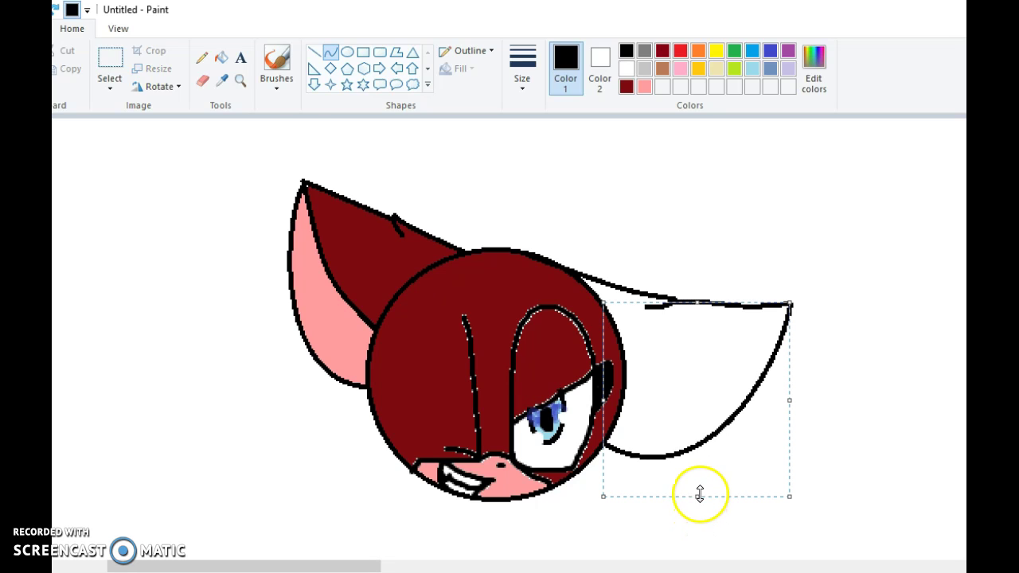
{"action": "left_click", "coordinate": [277, 62]}
{"action": "left_click", "coordinate": [330, 52]}
{"action": "left_click_drag", "start_coordinate": [620, 417], "coordinate": [788, 305]}
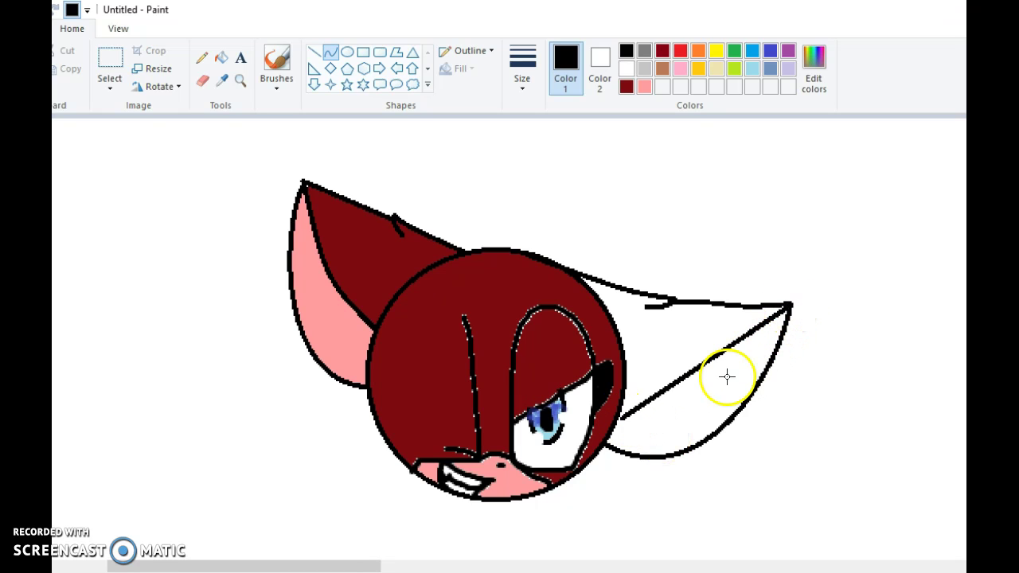
{"action": "left_click_drag", "start_coordinate": [682, 376], "coordinate": [789, 305]}
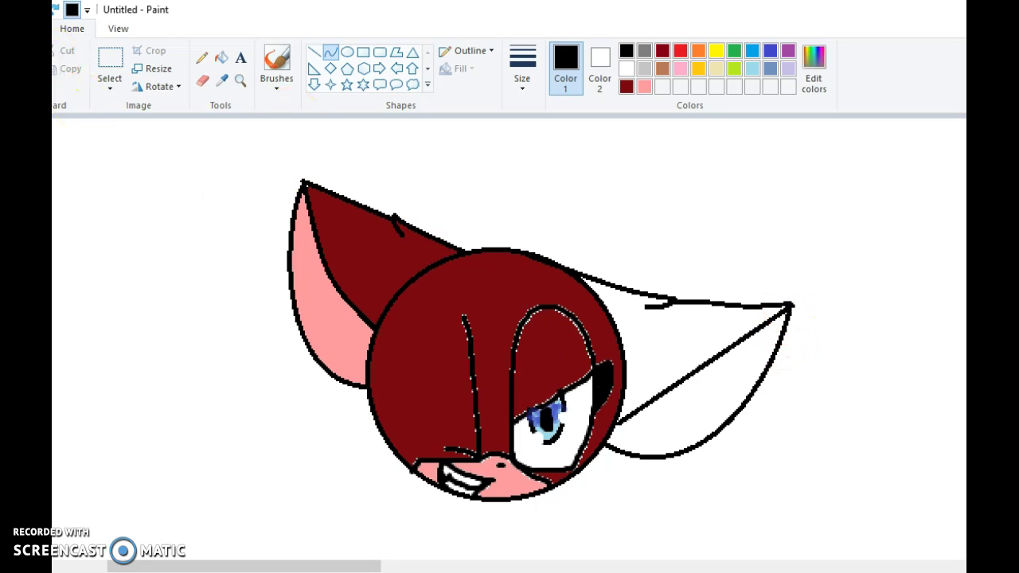
{"action": "key", "text": "ctrl+z"}
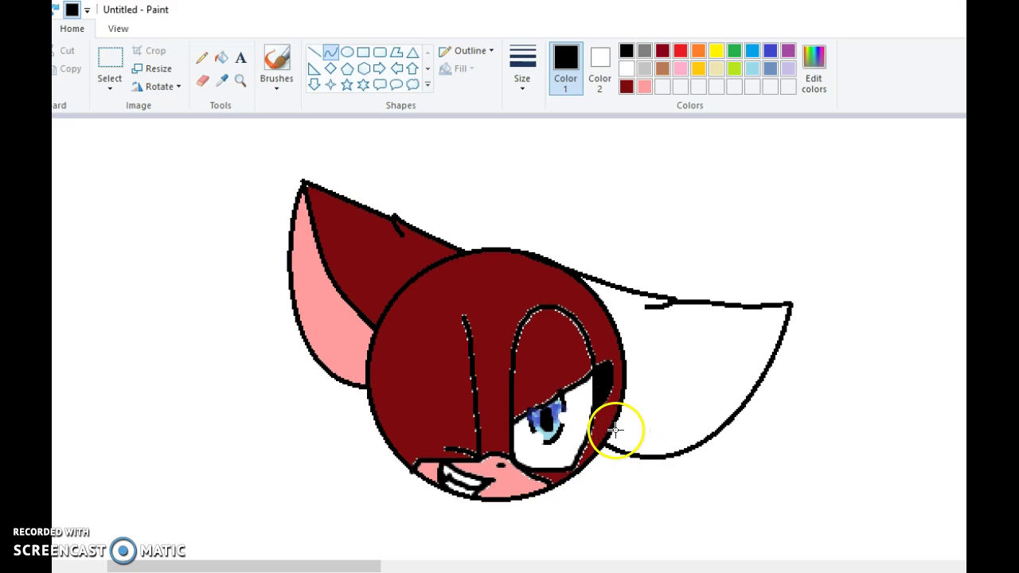
{"action": "left_click_drag", "start_coordinate": [613, 432], "coordinate": [788, 305]}
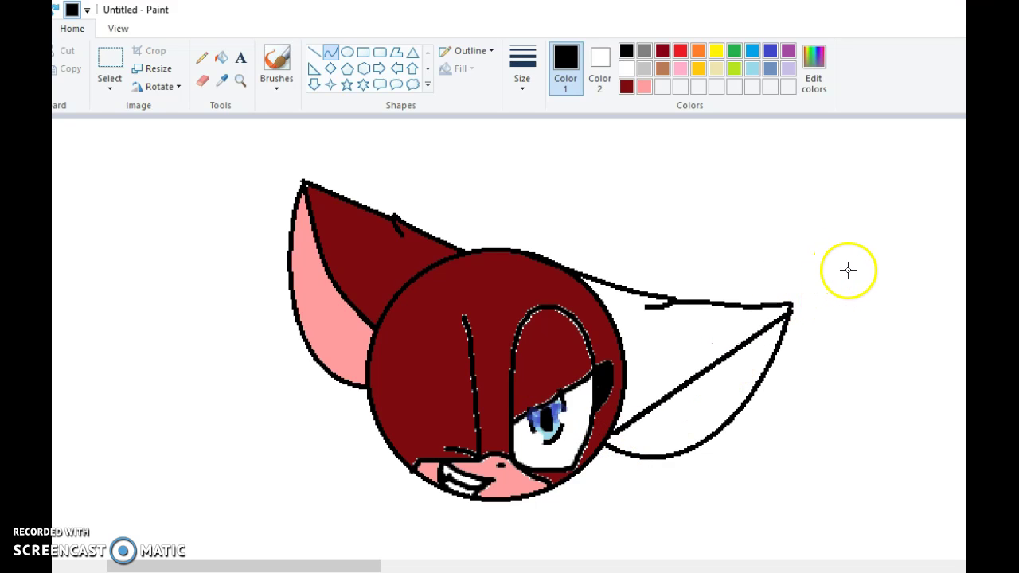
{"action": "left_click", "coordinate": [691, 391]}
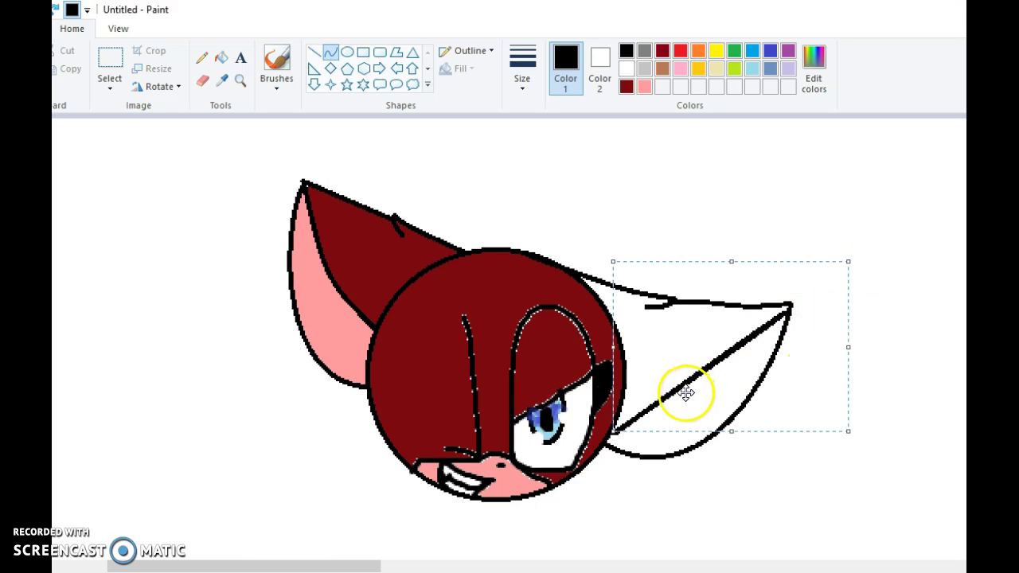
{"action": "key", "text": "ctrl+z"}
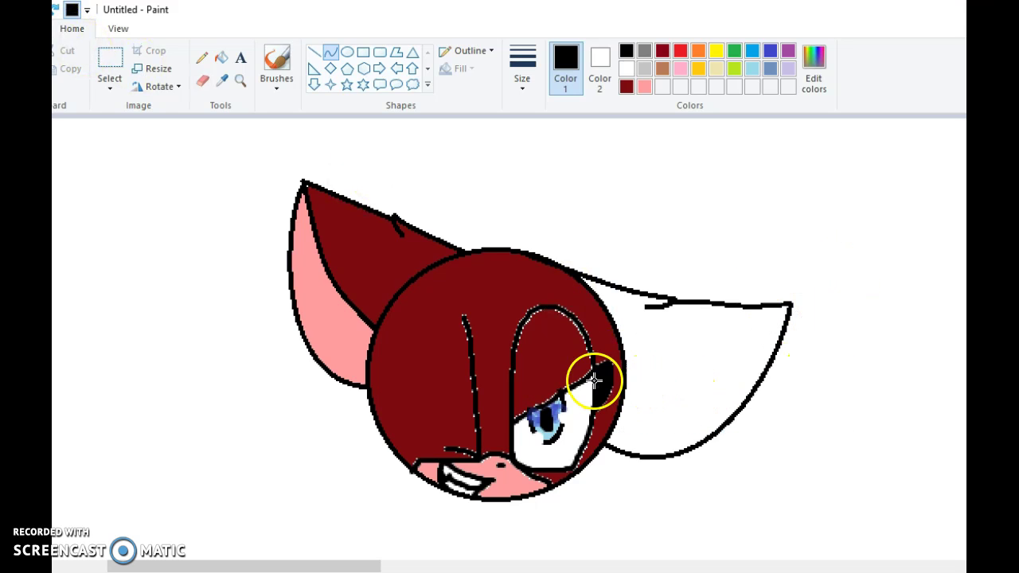
- Draw the second ear's inner edge as a downward-bowed curve from the side of the head to the ear tip
{"action": "left_click_drag", "start_coordinate": [614, 429], "coordinate": [790, 306]}
{"action": "mouse_move", "coordinate": [702, 389]}
{"action": "left_mouse_down"}
{"action": "mouse_move", "coordinate": [696, 378]}
{"action": "mouse_move", "coordinate": [707, 399]}
{"action": "left_mouse_up"}
- Create a new pink (red 251, green 168, blue 185) and refill the first ear's lower section and the muzzle's main area
{"action": "left_click", "coordinate": [220, 57]}
{"action": "left_click", "coordinate": [813, 67]}
{"action": "left_click", "coordinate": [700, 214]}
{"action": "left_click", "coordinate": [703, 207]}
{"action": "left_click", "coordinate": [731, 218]}
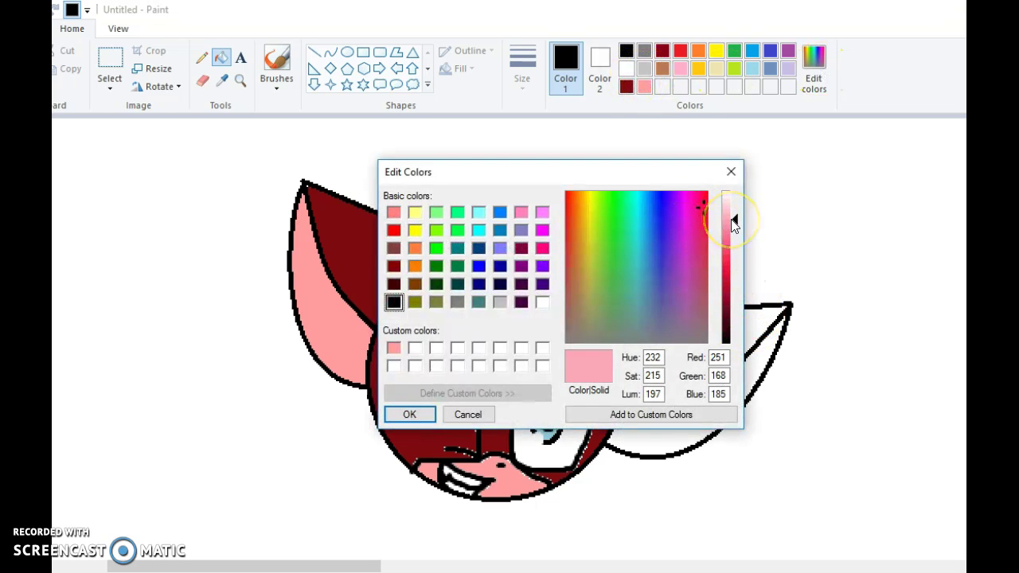
{"action": "left_click", "coordinate": [409, 414]}
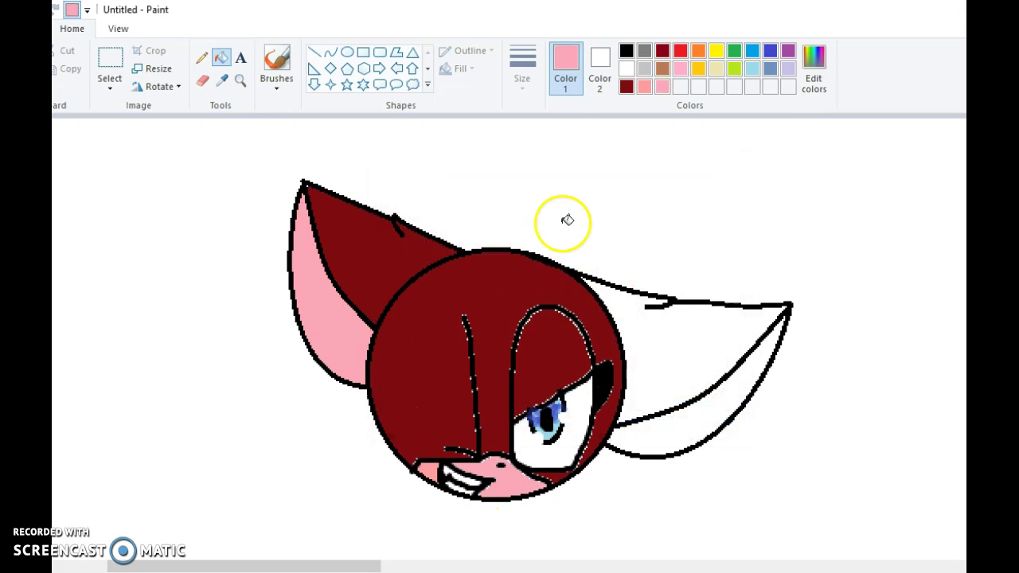
- Fill the second ear's lower section with the new pink and its upper section with dark red
{"action": "left_click", "coordinate": [740, 394]}
{"action": "left_click", "coordinate": [626, 86]}
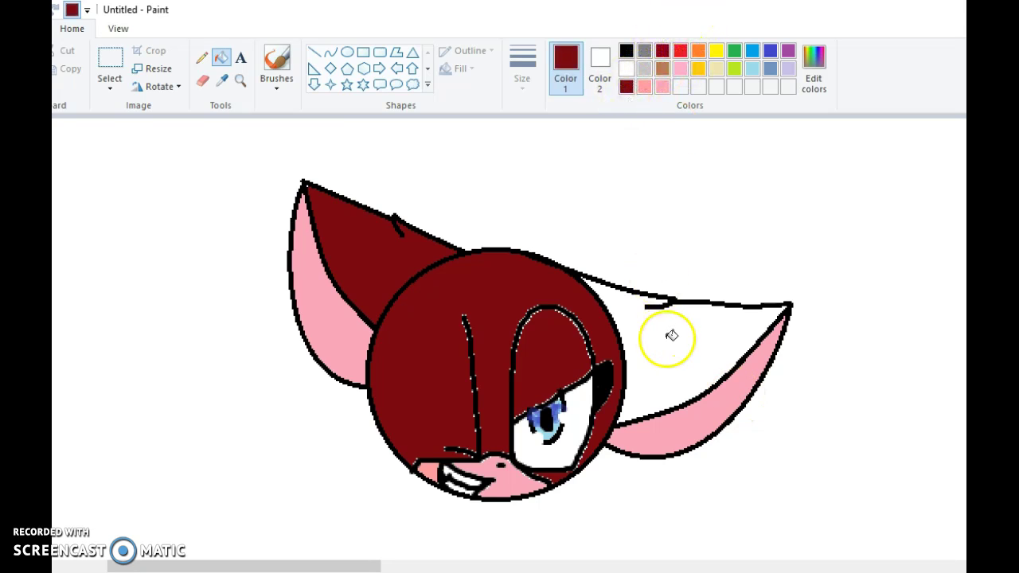
{"action": "left_click", "coordinate": [668, 337]}
- Draw three straight black lines above the head, forming the slanted top and two sides of a box open at the bottom
{"action": "left_click", "coordinate": [275, 60]}
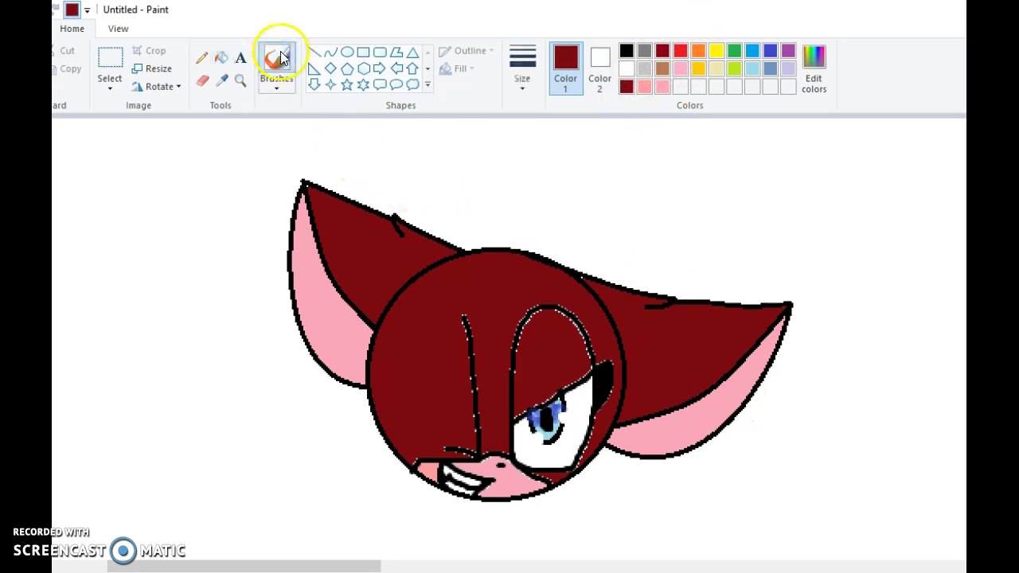
{"action": "left_click", "coordinate": [626, 50]}
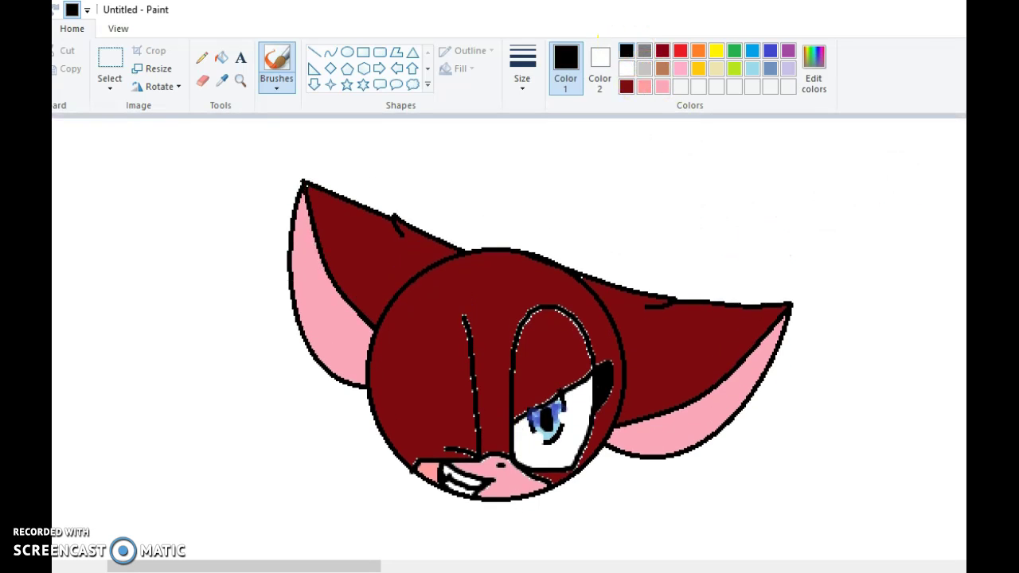
{"action": "left_click", "coordinate": [314, 52]}
{"action": "left_click_drag", "start_coordinate": [491, 160], "coordinate": [563, 172]}
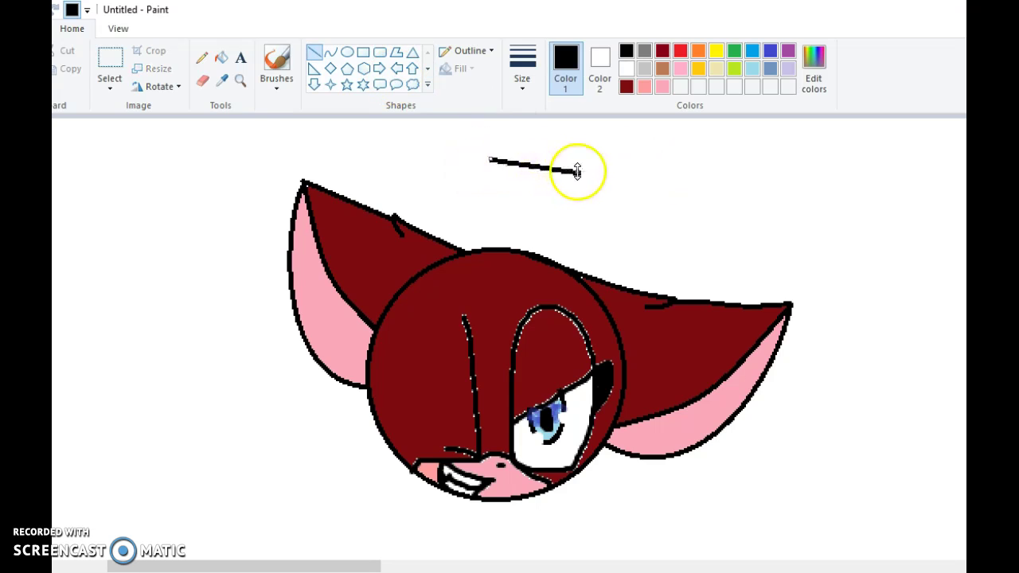
{"action": "left_click_drag", "start_coordinate": [579, 171], "coordinate": [562, 233]}
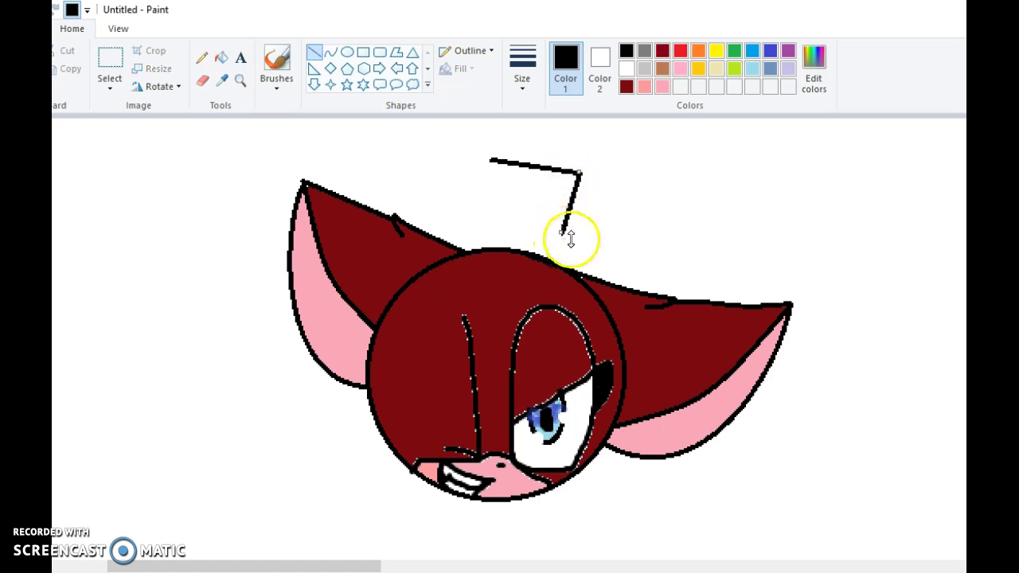
{"action": "left_click_drag", "start_coordinate": [526, 205], "coordinate": [484, 215]}
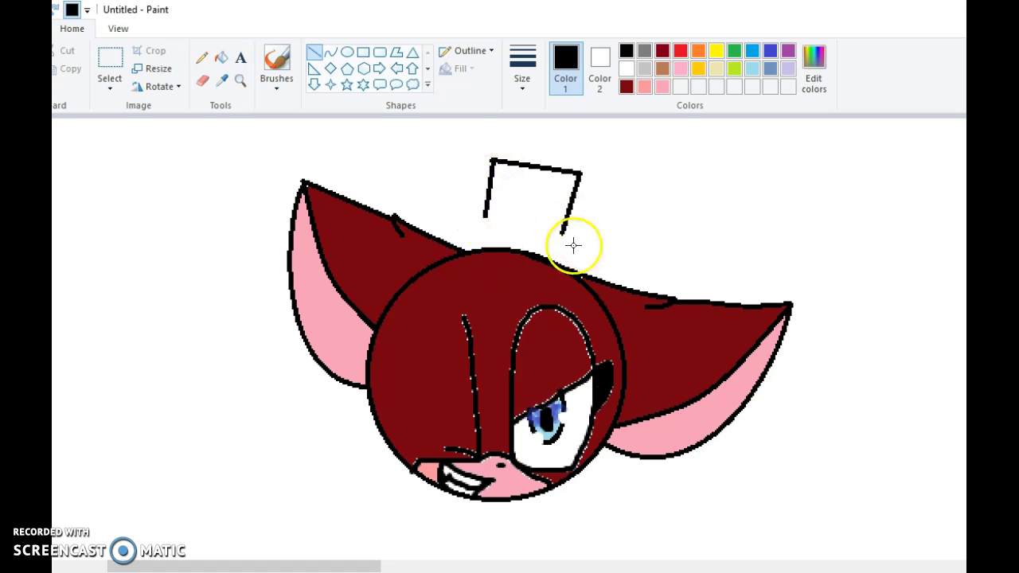
{"action": "left_click_drag", "start_coordinate": [562, 233], "coordinate": [591, 239]}
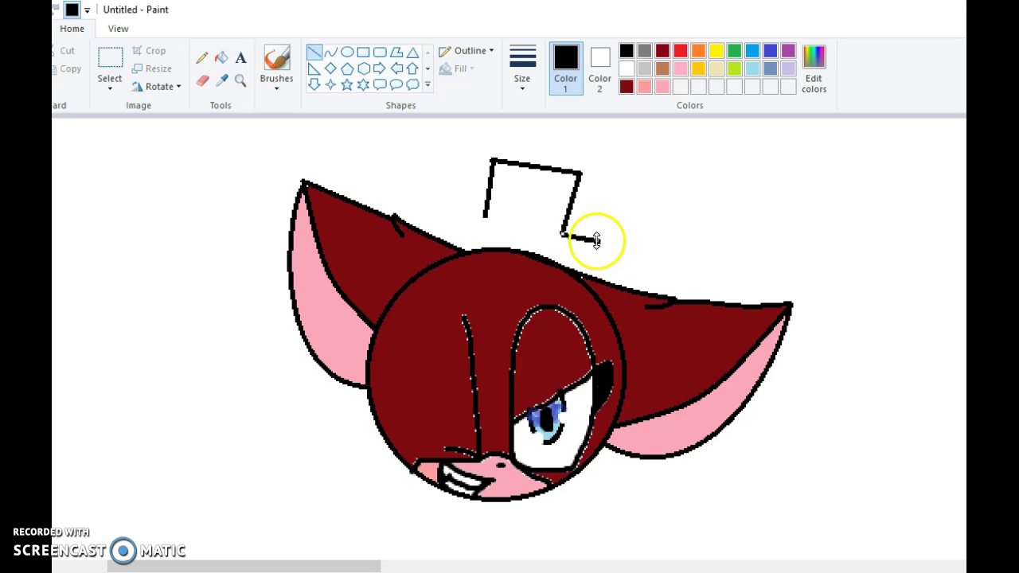
{"action": "mouse_move", "coordinate": [599, 241]}
{"action": "left_mouse_down"}
{"action": "mouse_move", "coordinate": [589, 273]}
{"action": "mouse_move", "coordinate": [607, 255]}
{"action": "mouse_move", "coordinate": [597, 264]}
{"action": "left_mouse_up"}
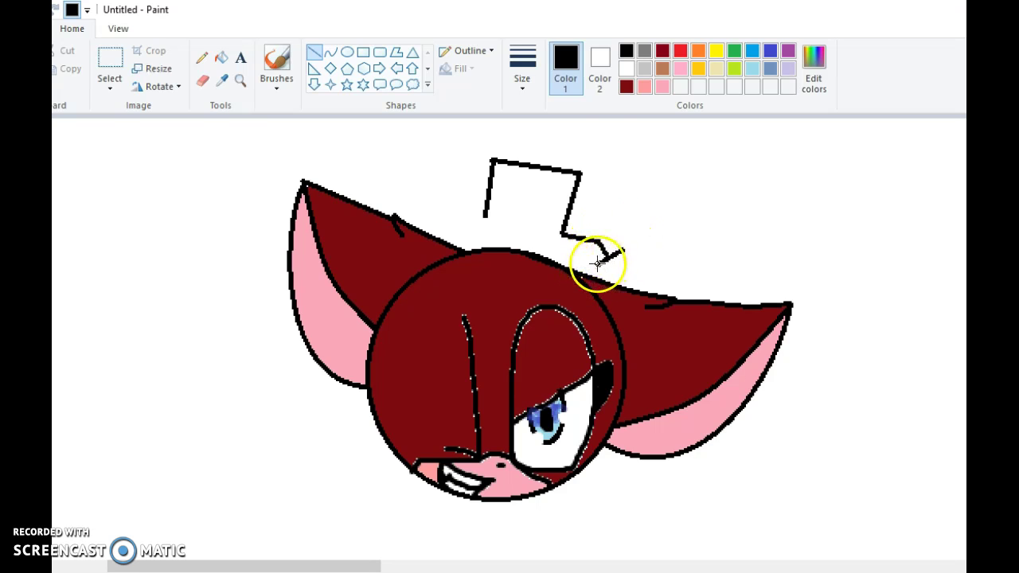
{"action": "key", "text": "ctrl+z"}
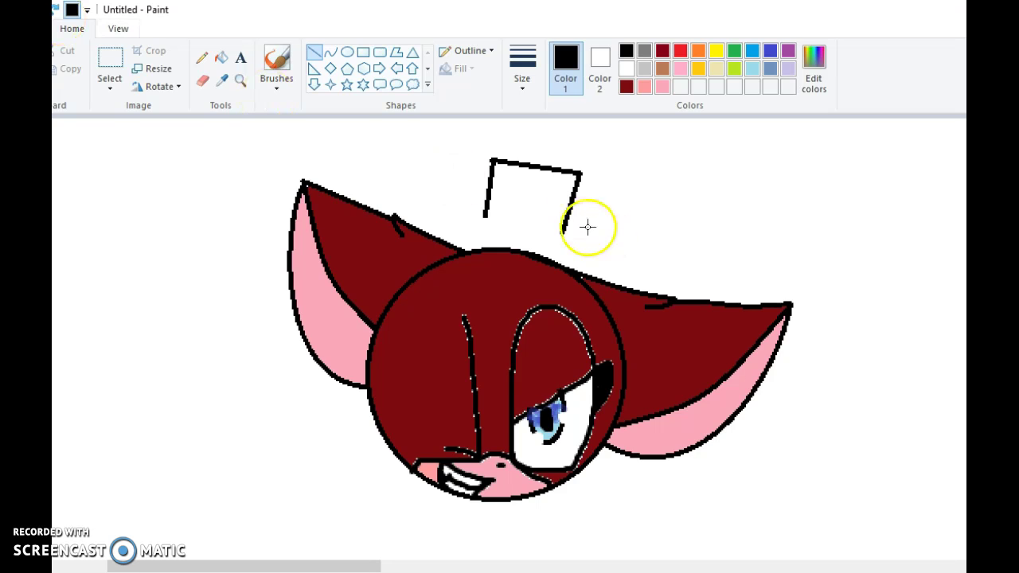
- Draw the hat's stepped brim with short straight black lines on both sides, running from the open box down to the head
{"action": "mouse_move", "coordinate": [563, 235]}
{"action": "left_mouse_down"}
{"action": "mouse_move", "coordinate": [593, 240]}
{"action": "mouse_move", "coordinate": [591, 275]}
{"action": "left_mouse_up"}
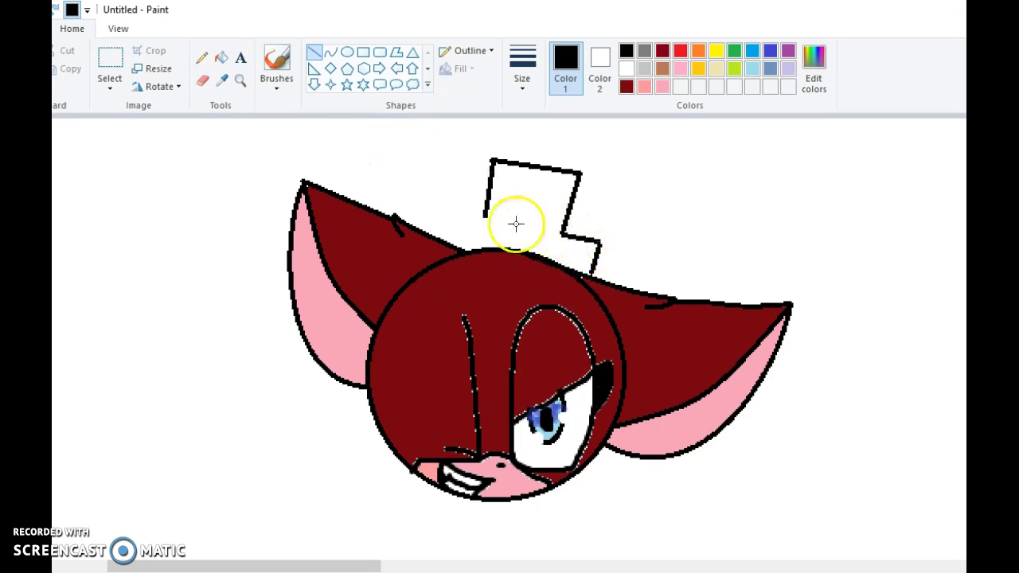
{"action": "left_click_drag", "start_coordinate": [485, 216], "coordinate": [458, 211]}
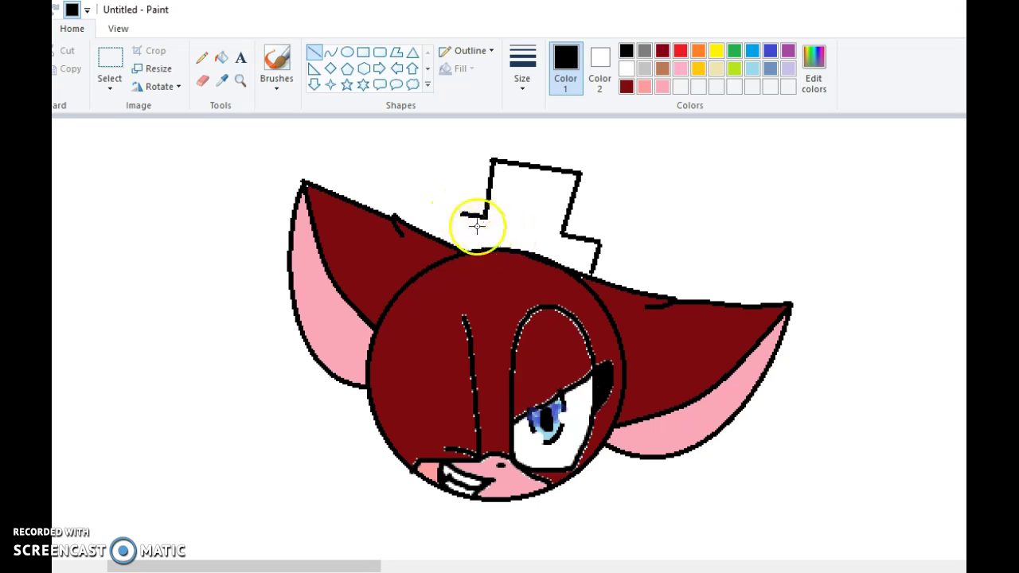
{"action": "left_click_drag", "start_coordinate": [462, 214], "coordinate": [458, 240]}
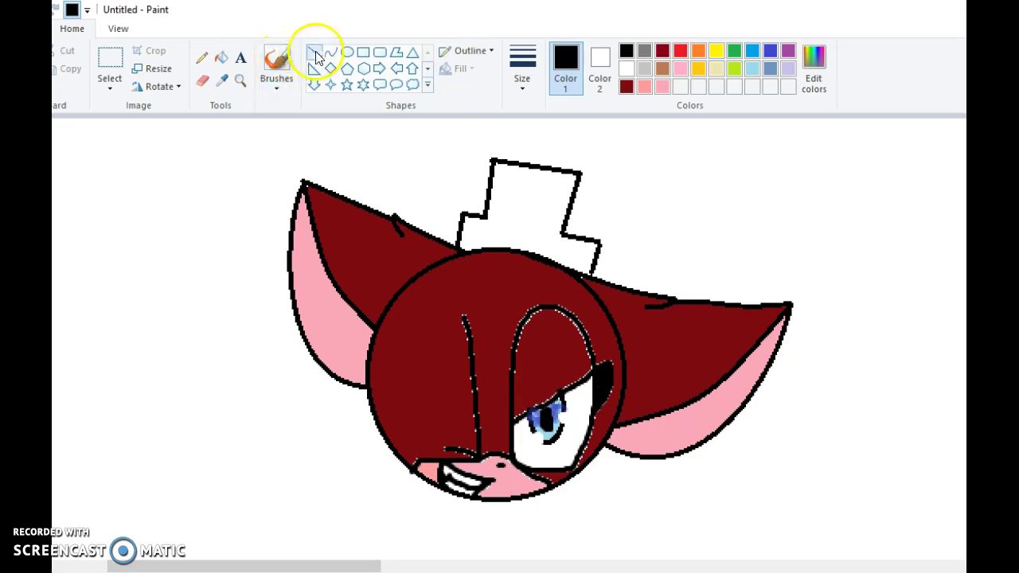
- Draw two parallel slanted lines across the hat as a band, and fill the hat's crown and brim with black
{"action": "left_click_drag", "start_coordinate": [489, 199], "coordinate": [566, 215]}
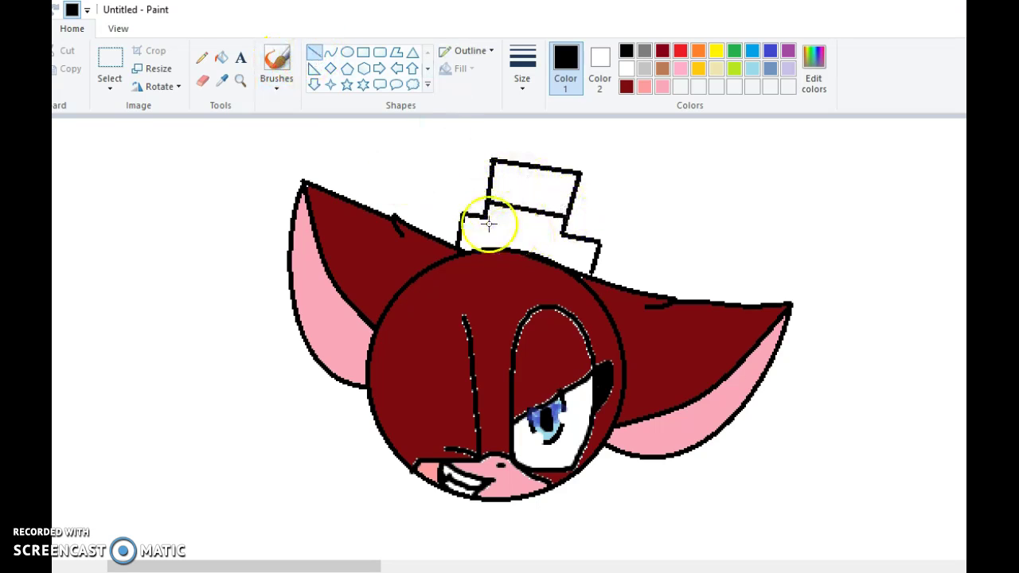
{"action": "left_click_drag", "start_coordinate": [484, 217], "coordinate": [562, 231]}
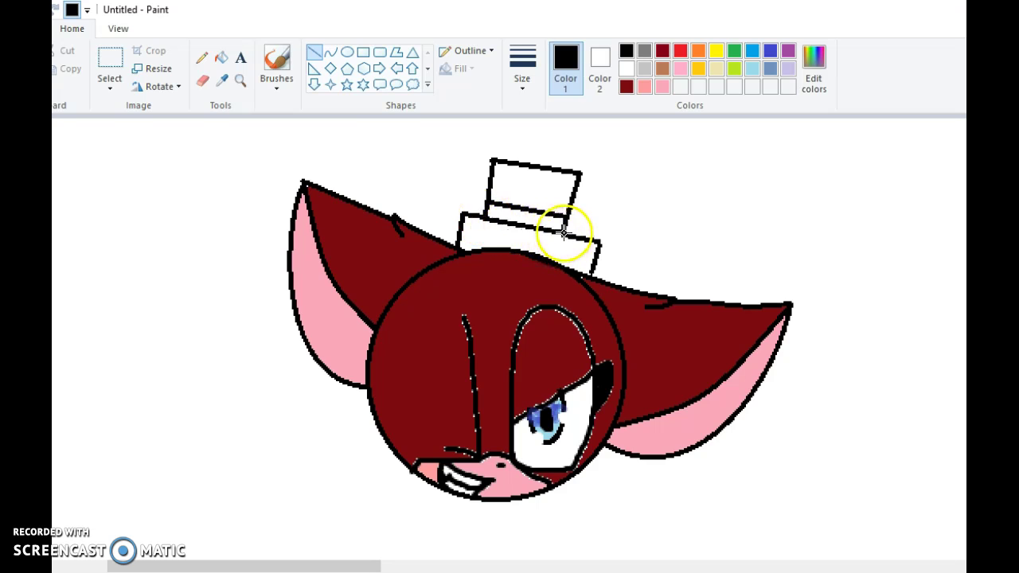
{"action": "left_click", "coordinate": [276, 61]}
{"action": "left_click", "coordinate": [223, 59]}
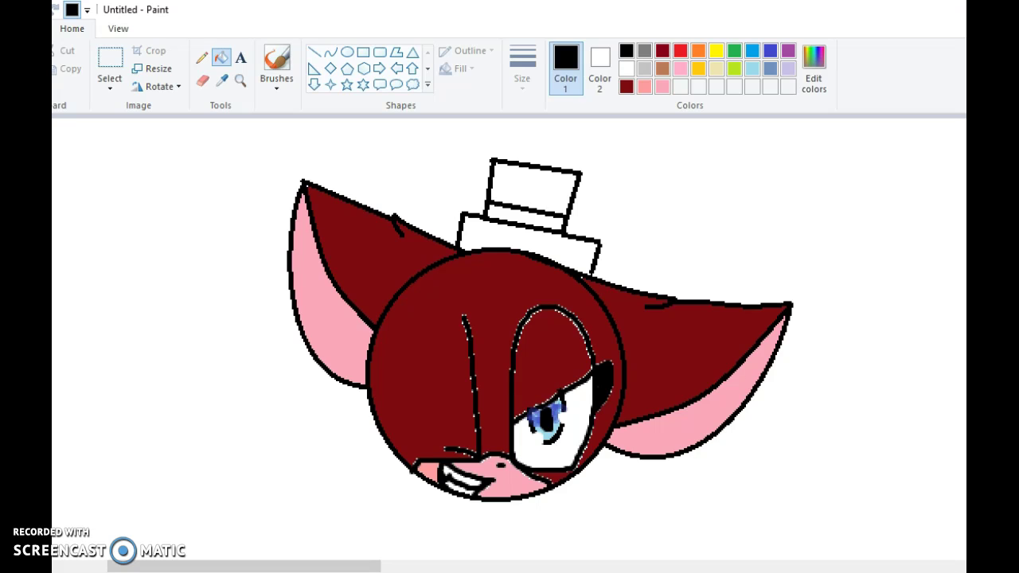
- Brush a neck, the first arm's outer edge and a jagged chest tuft tapering to a point below the head in black
{"action": "left_click", "coordinate": [443, 367]}
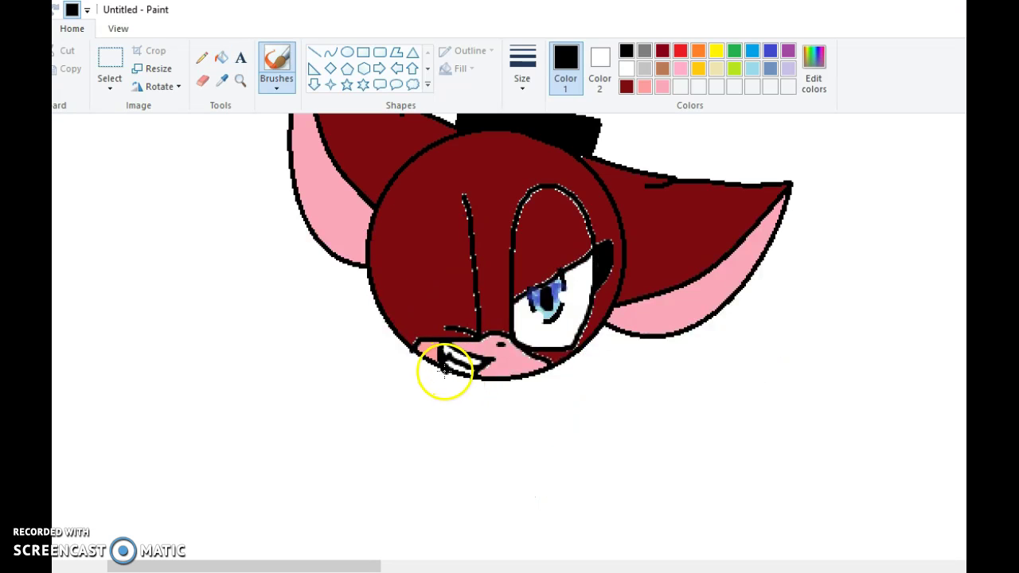
{"action": "mouse_move", "coordinate": [443, 367]}
{"action": "left_mouse_down"}
{"action": "mouse_move", "coordinate": [418, 385]}
{"action": "mouse_move", "coordinate": [408, 492]}
{"action": "left_mouse_up"}
{"action": "mouse_move", "coordinate": [446, 387]}
{"action": "left_mouse_down"}
{"action": "mouse_move", "coordinate": [441, 472]}
{"action": "mouse_move", "coordinate": [442, 461]}
{"action": "mouse_move", "coordinate": [472, 536]}
{"action": "mouse_move", "coordinate": [524, 475]}
{"action": "mouse_move", "coordinate": [511, 390]}
{"action": "left_mouse_up"}
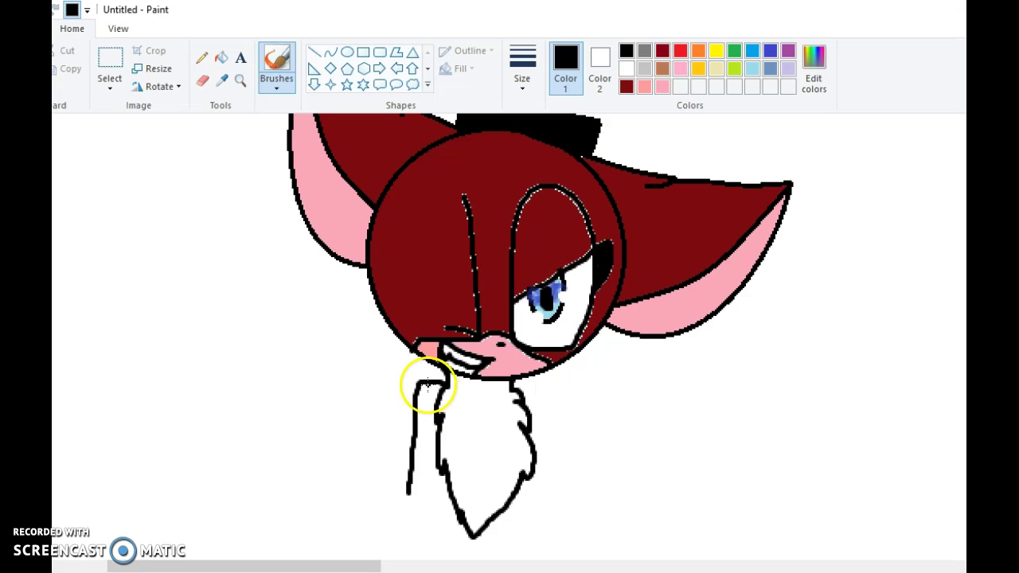
- Draw the second arm bent at the elbow and raised outward, with a small fingered hand at its end
{"action": "mouse_move", "coordinate": [532, 390]}
{"action": "left_mouse_down"}
{"action": "mouse_move", "coordinate": [557, 473]}
{"action": "mouse_move", "coordinate": [581, 506]}
{"action": "mouse_move", "coordinate": [629, 468]}
{"action": "left_mouse_up"}
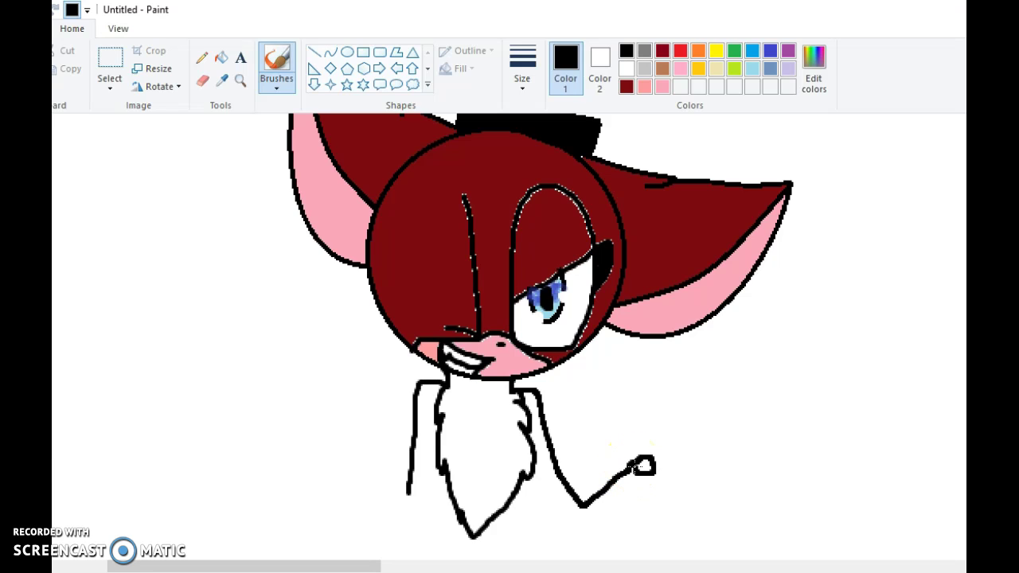
{"action": "left_click_drag", "start_coordinate": [637, 451], "coordinate": [646, 468]}
{"action": "mouse_move", "coordinate": [647, 456]}
{"action": "left_mouse_down"}
{"action": "mouse_move", "coordinate": [677, 453]}
{"action": "mouse_move", "coordinate": [648, 485]}
{"action": "mouse_move", "coordinate": [658, 474]}
{"action": "left_mouse_up"}
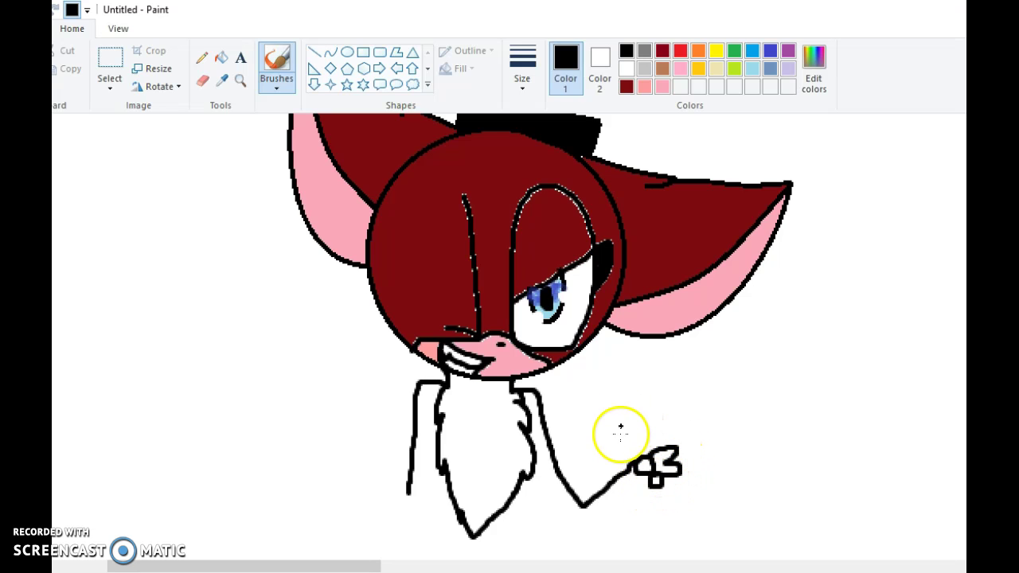
{"action": "mouse_move", "coordinate": [653, 484]}
{"action": "left_mouse_down"}
{"action": "mouse_move", "coordinate": [605, 527]}
{"action": "mouse_move", "coordinate": [575, 536]}
{"action": "mouse_move", "coordinate": [559, 537]}
{"action": "mouse_move", "coordinate": [517, 483]}
{"action": "left_mouse_up"}
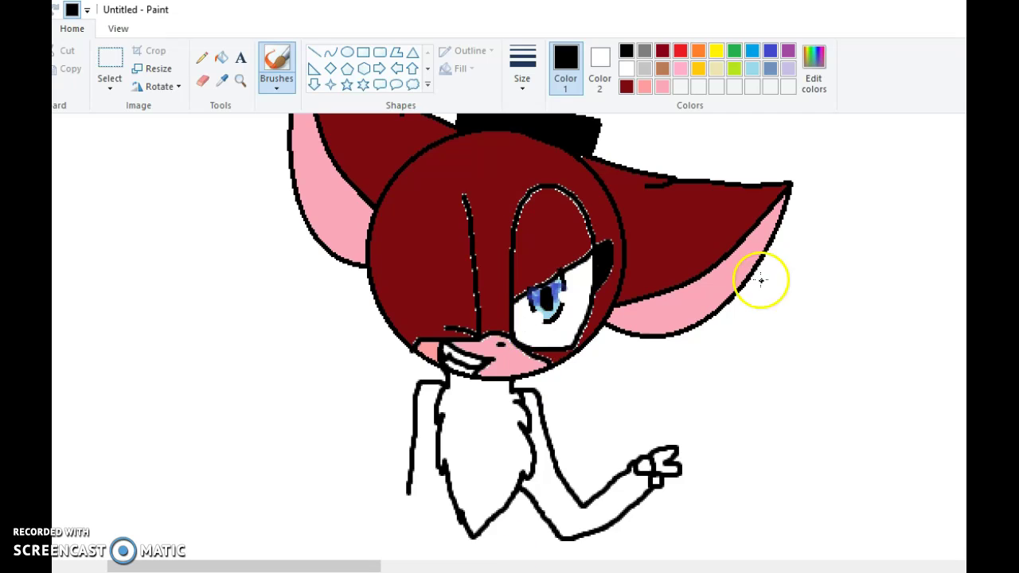
- Close the hanging first arm with a rounded end and draw both sides of the waist down to the hips
{"action": "scroll", "coordinate": [509, 334], "scroll_direction": "down", "scroll_amount": 4}
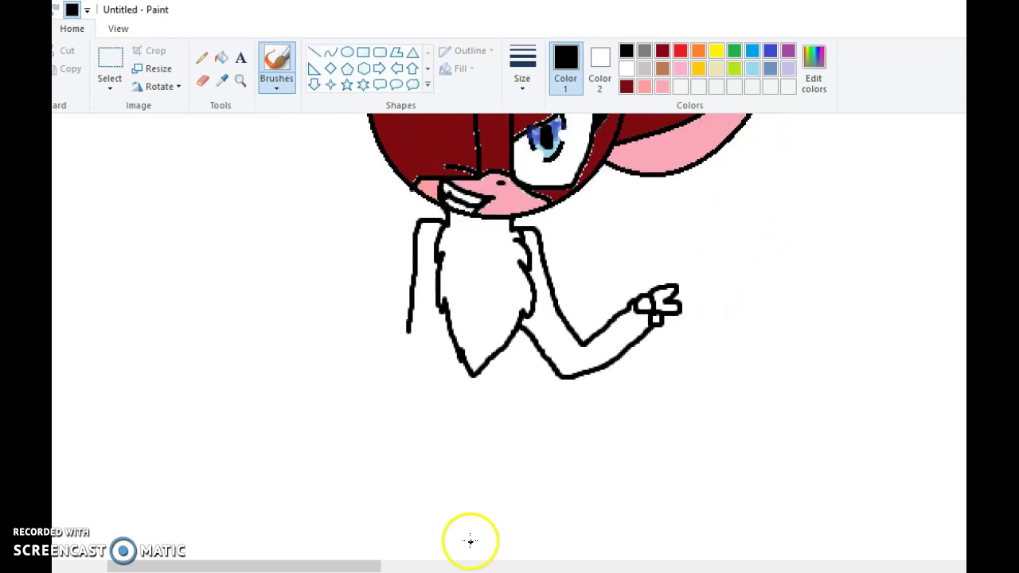
{"action": "scroll", "coordinate": [518, 295], "scroll_direction": "down", "scroll_amount": 1}
{"action": "mouse_move", "coordinate": [518, 295]}
{"action": "left_mouse_down"}
{"action": "mouse_move", "coordinate": [507, 352]}
{"action": "mouse_move", "coordinate": [511, 439]}
{"action": "left_mouse_up"}
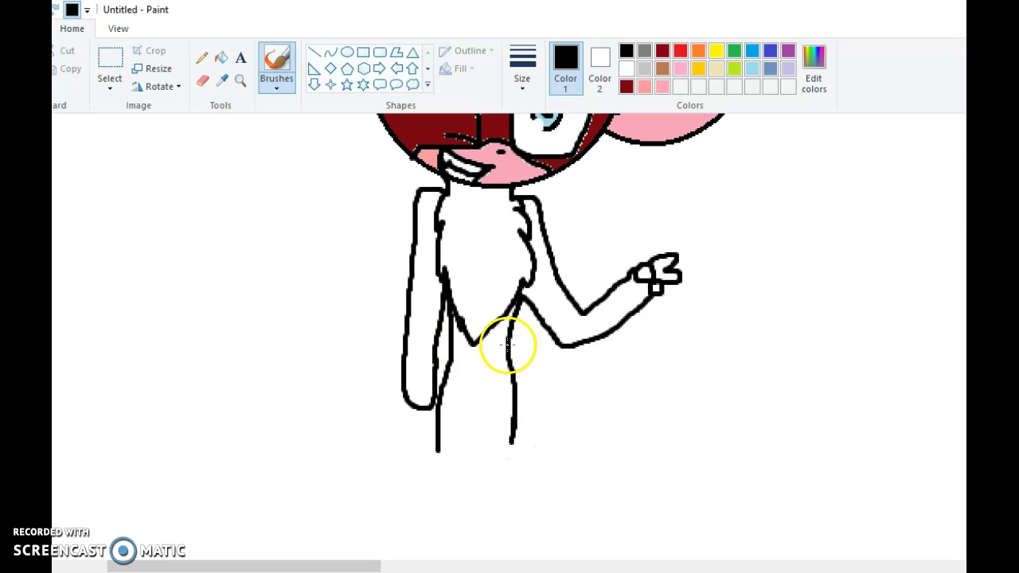
- Draw the tail's jagged outer edge from the waist behind the hanging arm, curving around into an upward hook
{"action": "left_click_drag", "start_coordinate": [449, 354], "coordinate": [410, 354]}
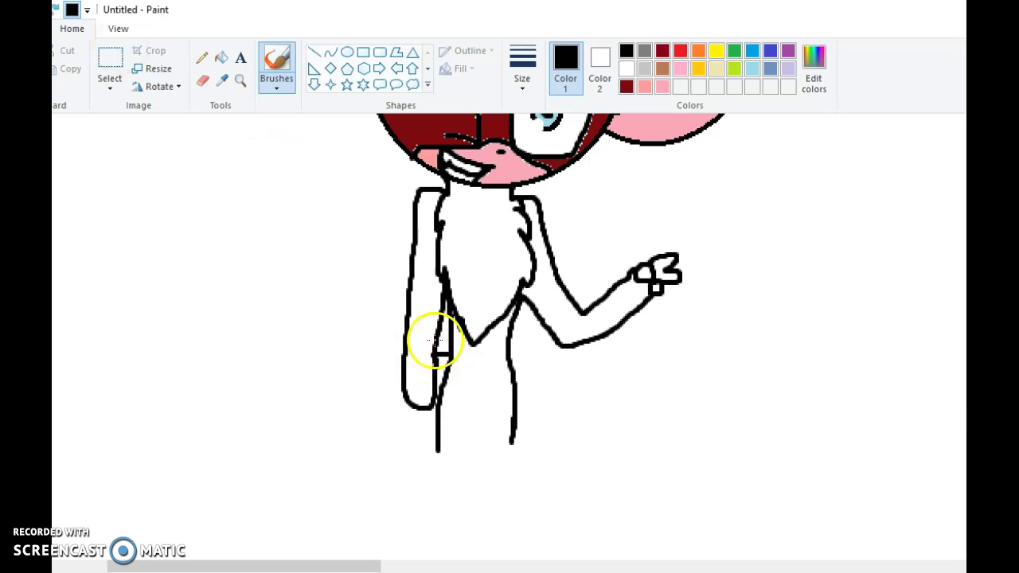
{"action": "mouse_move", "coordinate": [402, 354]}
{"action": "left_mouse_down"}
{"action": "mouse_move", "coordinate": [365, 389]}
{"action": "mouse_move", "coordinate": [382, 381]}
{"action": "mouse_move", "coordinate": [363, 460]}
{"action": "mouse_move", "coordinate": [373, 446]}
{"action": "mouse_move", "coordinate": [385, 550]}
{"action": "mouse_move", "coordinate": [359, 559]}
{"action": "mouse_move", "coordinate": [286, 511]}
{"action": "mouse_move", "coordinate": [290, 461]}
{"action": "left_mouse_up"}
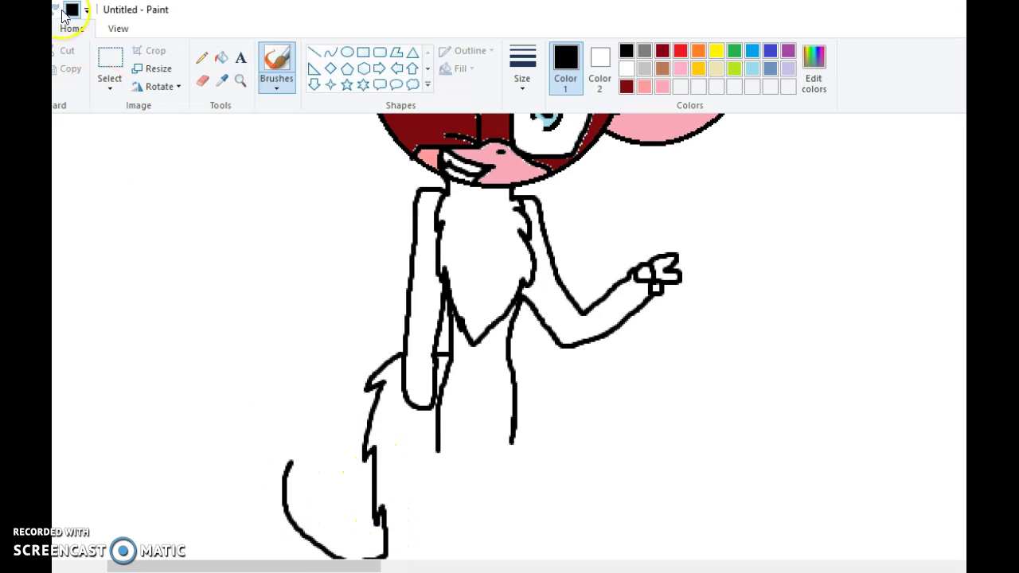
{"action": "key", "text": "ctrl+z"}
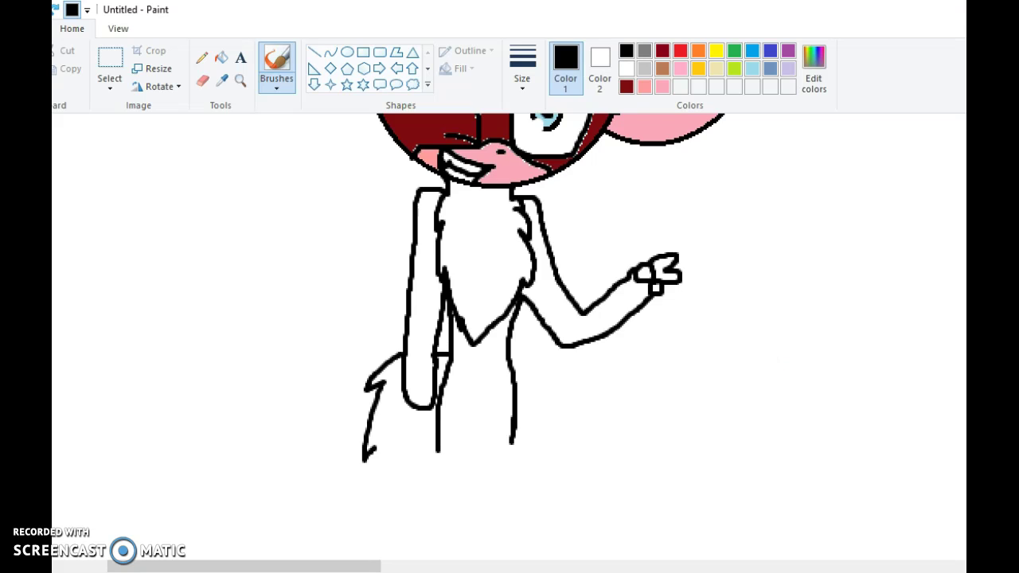
{"action": "scroll", "coordinate": [525, 335], "scroll_direction": "down", "scroll_amount": 5}
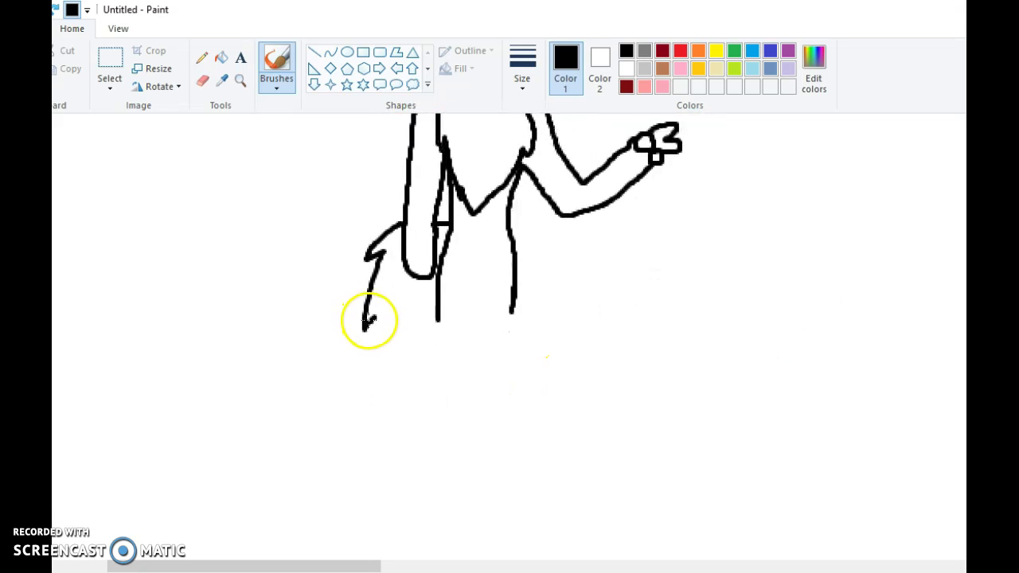
{"action": "mouse_move", "coordinate": [370, 322]}
{"action": "left_mouse_down"}
{"action": "mouse_move", "coordinate": [401, 398]}
{"action": "mouse_move", "coordinate": [393, 425]}
{"action": "mouse_move", "coordinate": [347, 439]}
{"action": "mouse_move", "coordinate": [323, 391]}
{"action": "left_mouse_up"}
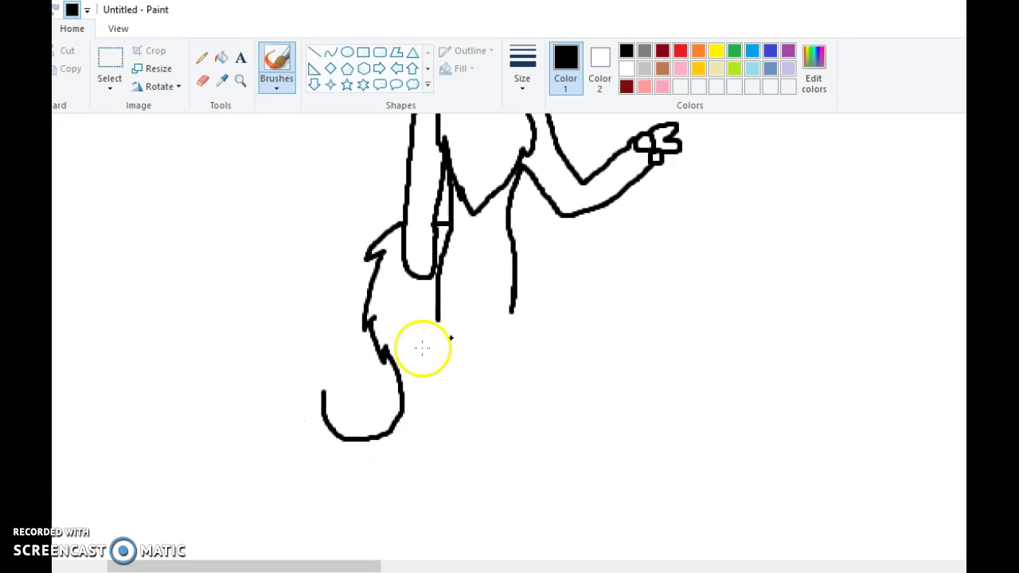
- Draw a belt across the waist with two lines, and two legs with notched knees and rounded ends below it
{"action": "left_click_drag", "start_coordinate": [434, 228], "coordinate": [507, 230]}
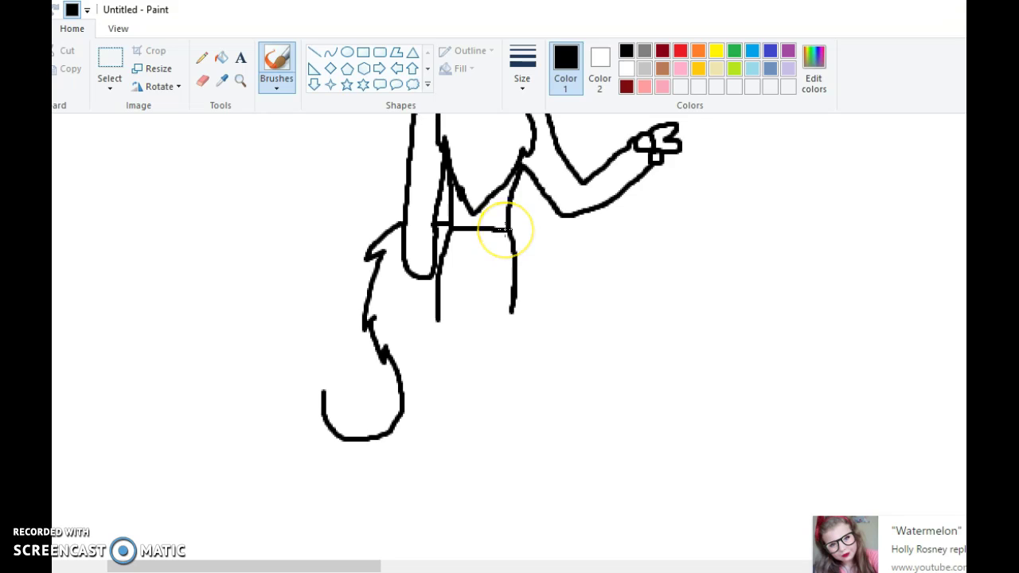
{"action": "mouse_move", "coordinate": [458, 249]}
{"action": "left_mouse_down"}
{"action": "mouse_move", "coordinate": [437, 255]}
{"action": "mouse_move", "coordinate": [511, 255]}
{"action": "left_mouse_up"}
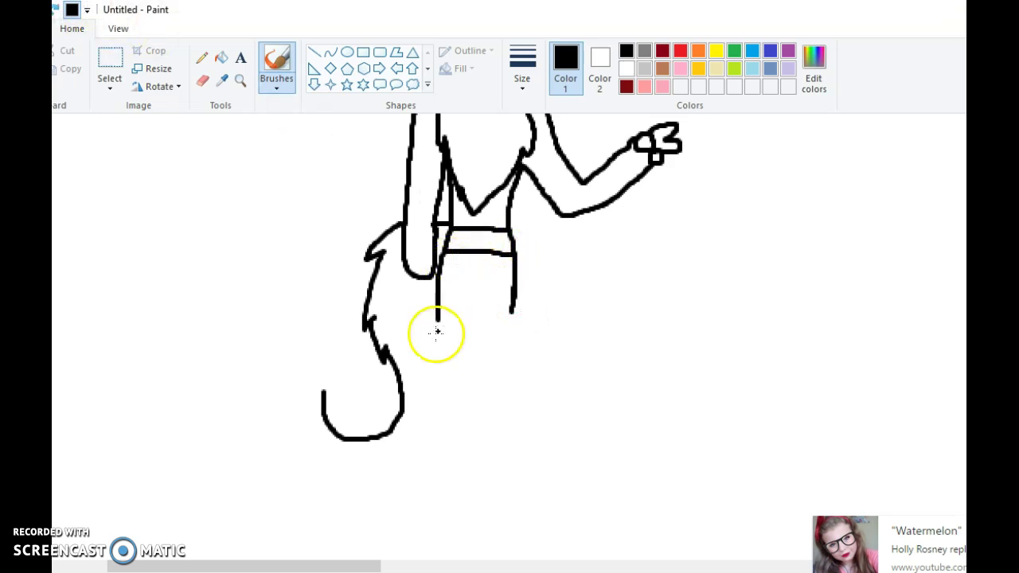
{"action": "left_click_drag", "start_coordinate": [437, 318], "coordinate": [437, 428]}
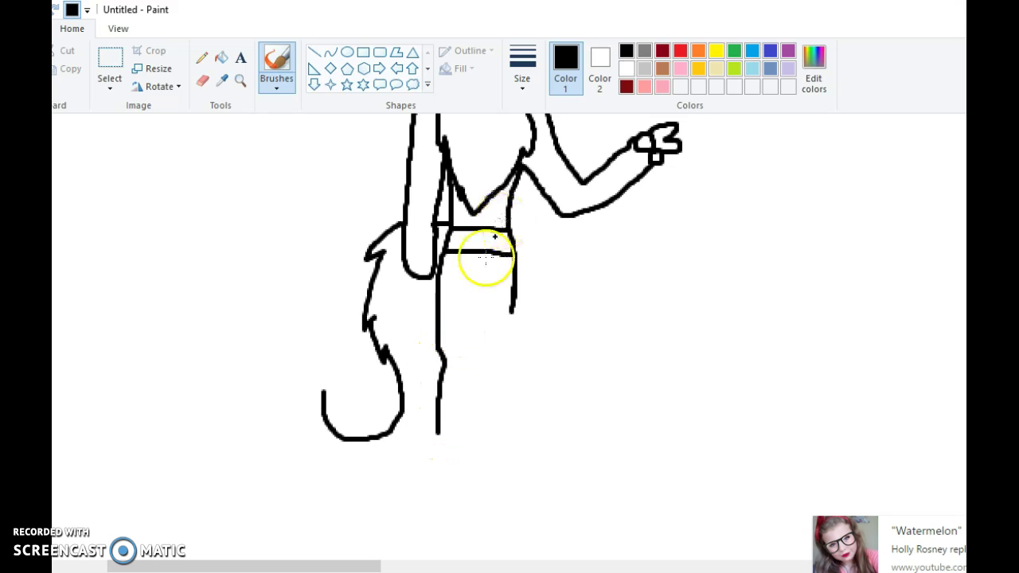
{"action": "left_click_drag", "start_coordinate": [480, 254], "coordinate": [471, 418]}
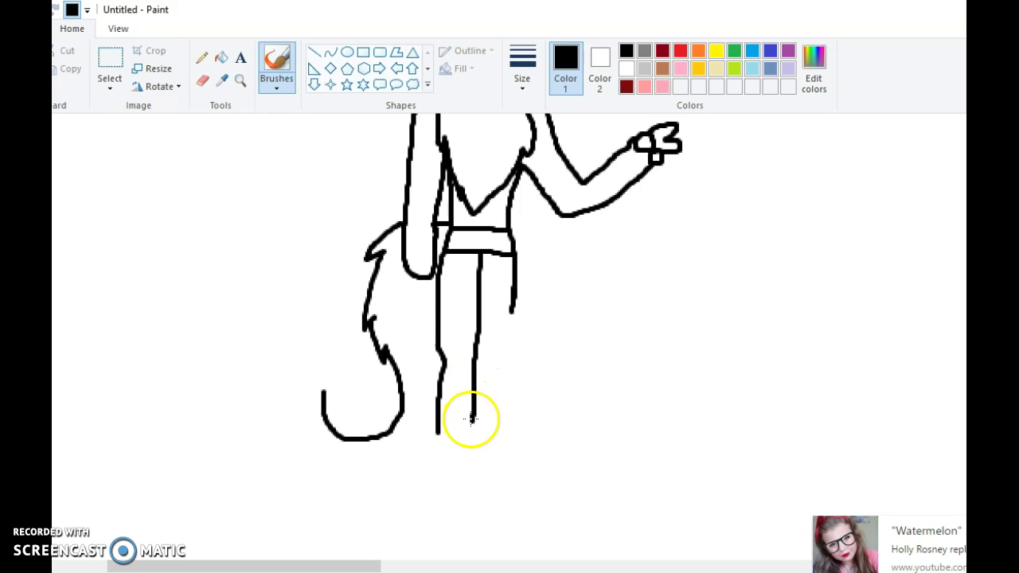
{"action": "mouse_move", "coordinate": [513, 309]}
{"action": "left_mouse_down"}
{"action": "mouse_move", "coordinate": [501, 358]}
{"action": "mouse_move", "coordinate": [512, 410]}
{"action": "mouse_move", "coordinate": [494, 490]}
{"action": "mouse_move", "coordinate": [472, 498]}
{"action": "mouse_move", "coordinate": [464, 480]}
{"action": "mouse_move", "coordinate": [472, 431]}
{"action": "mouse_move", "coordinate": [450, 436]}
{"action": "left_mouse_up"}
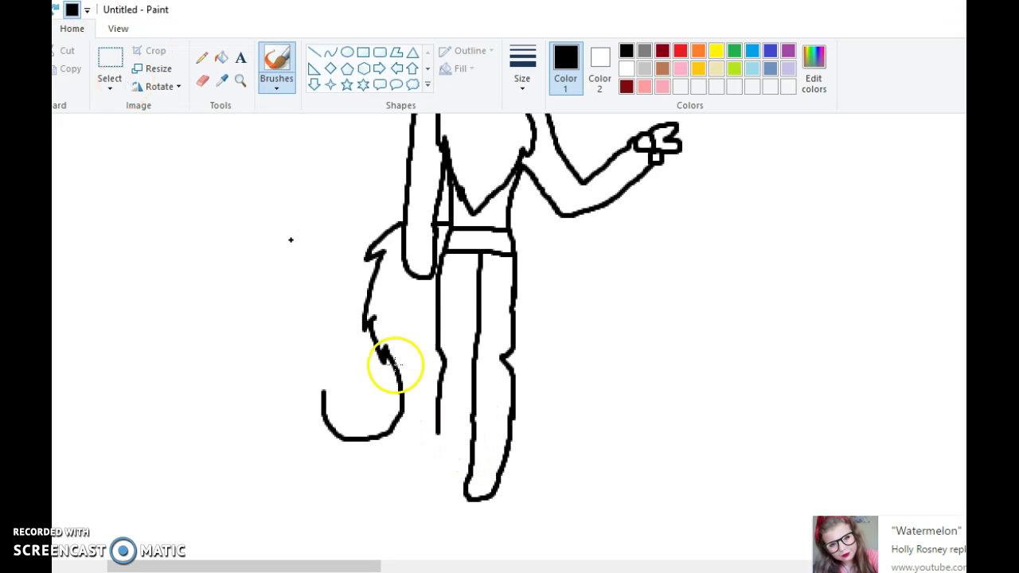
{"action": "left_click_drag", "start_coordinate": [437, 435], "coordinate": [451, 481]}
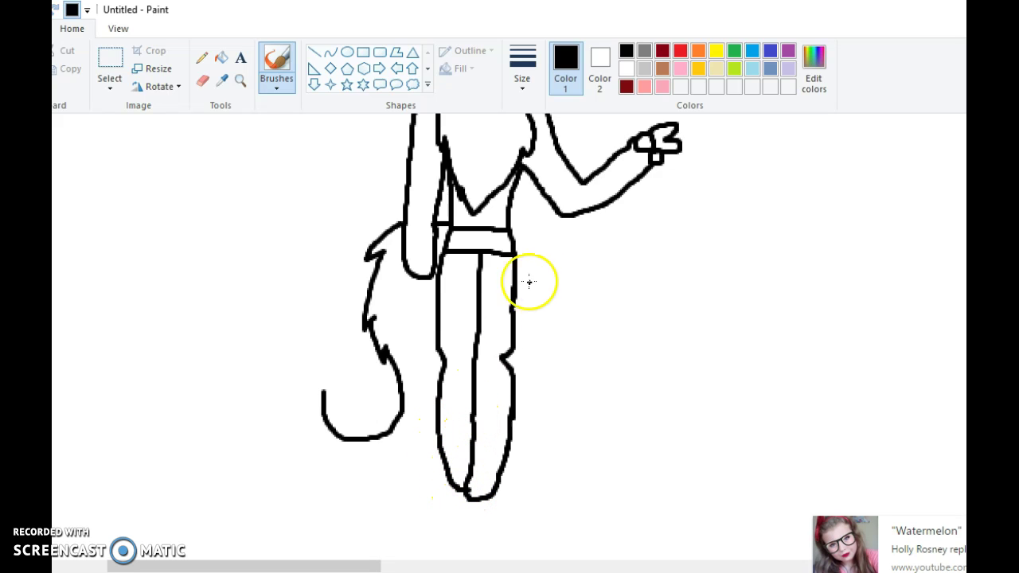
- Complete the tail with a pointed tip and a curved lower edge running back to the nearer leg
{"action": "scroll", "coordinate": [502, 334], "scroll_direction": "up", "scroll_amount": 3}
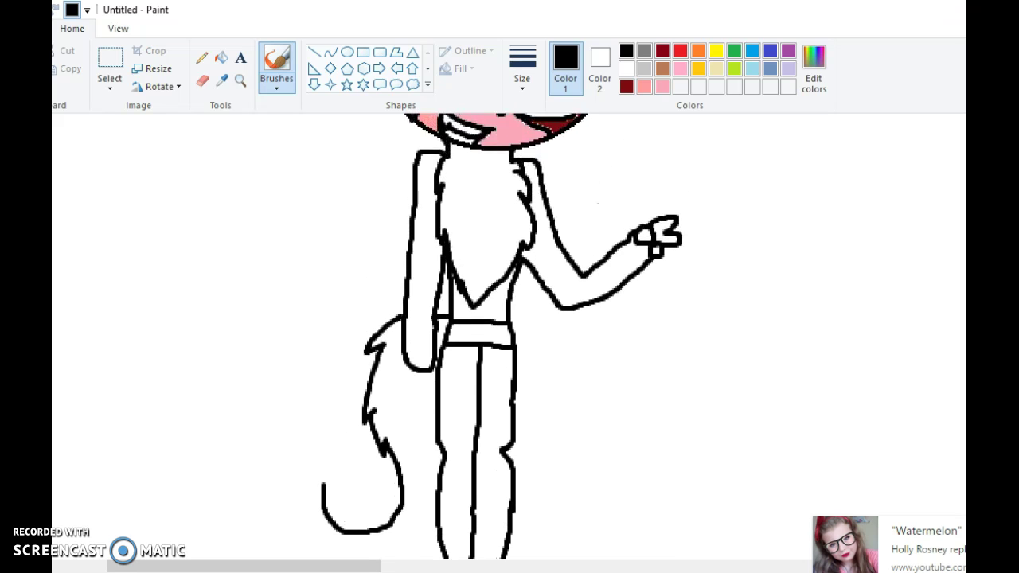
{"action": "scroll", "coordinate": [432, 454], "scroll_direction": "down", "scroll_amount": 2}
{"action": "mouse_move", "coordinate": [324, 432]}
{"action": "left_mouse_down"}
{"action": "mouse_move", "coordinate": [313, 438]}
{"action": "mouse_move", "coordinate": [346, 505]}
{"action": "mouse_move", "coordinate": [403, 499]}
{"action": "mouse_move", "coordinate": [434, 462]}
{"action": "mouse_move", "coordinate": [322, 554]}
{"action": "left_mouse_up"}
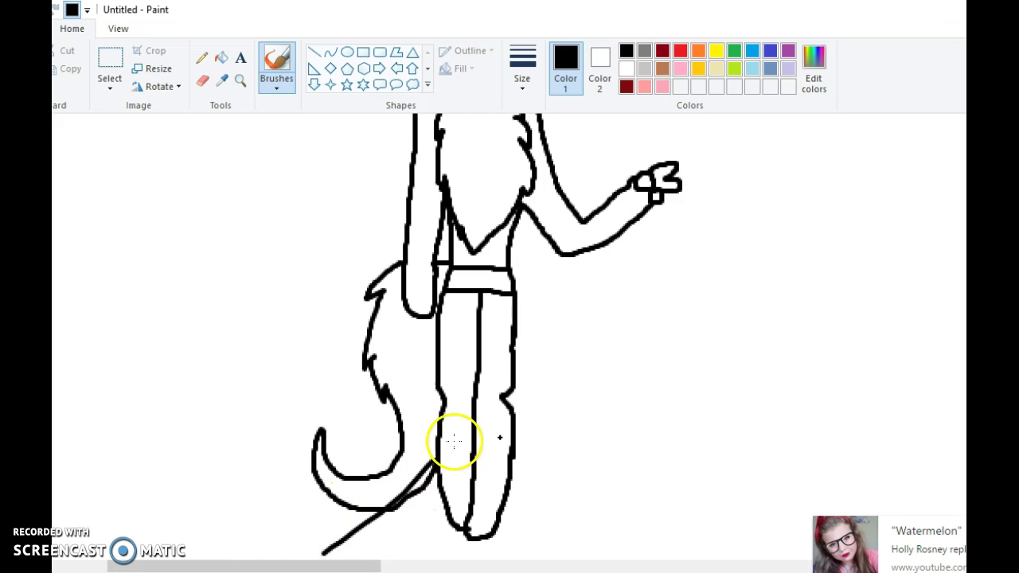
{"action": "scroll", "coordinate": [509, 335], "scroll_direction": "up", "scroll_amount": 5}
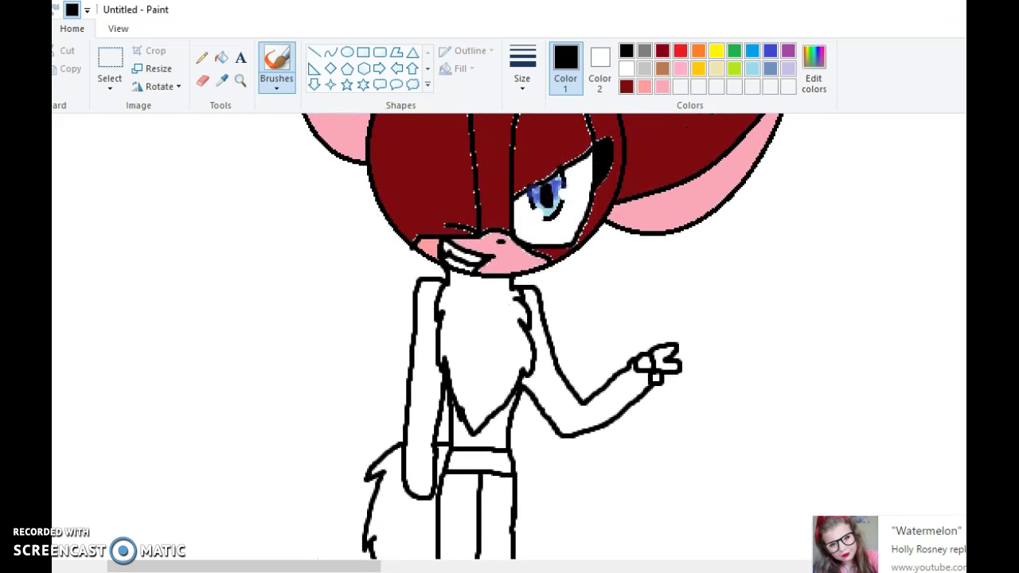
{"action": "scroll", "coordinate": [509, 334], "scroll_direction": "down", "scroll_amount": 1}
{"action": "scroll", "coordinate": [510, 334], "scroll_direction": "down", "scroll_amount": 6}
{"action": "scroll", "coordinate": [509, 335], "scroll_direction": "up", "scroll_amount": 1}
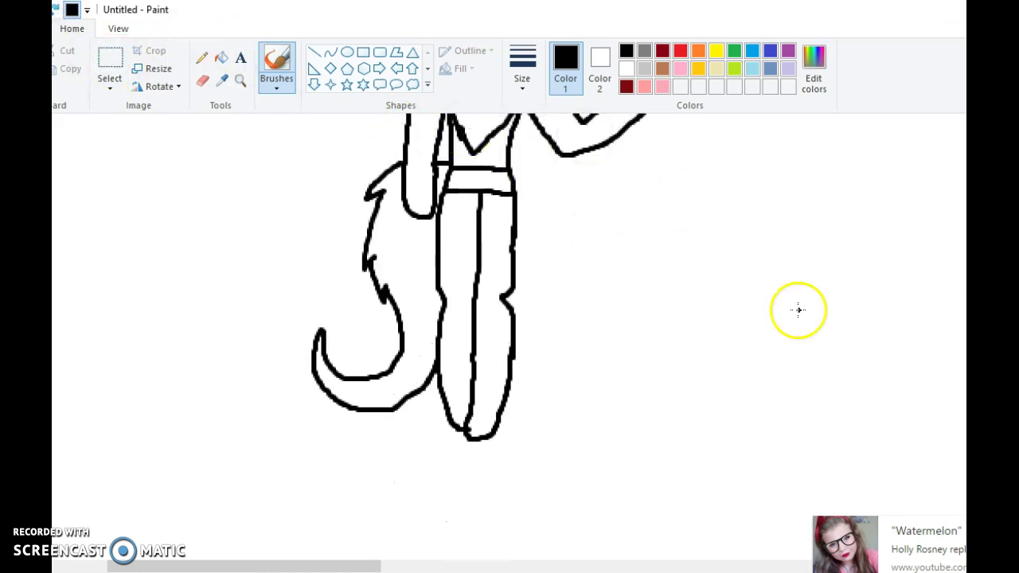
- Draw a large cape-like outline sweeping out from the hanging arm's shoulder, with a zigzag lower edge returning to the arm
{"action": "scroll", "coordinate": [510, 335], "scroll_direction": "up", "scroll_amount": 10}
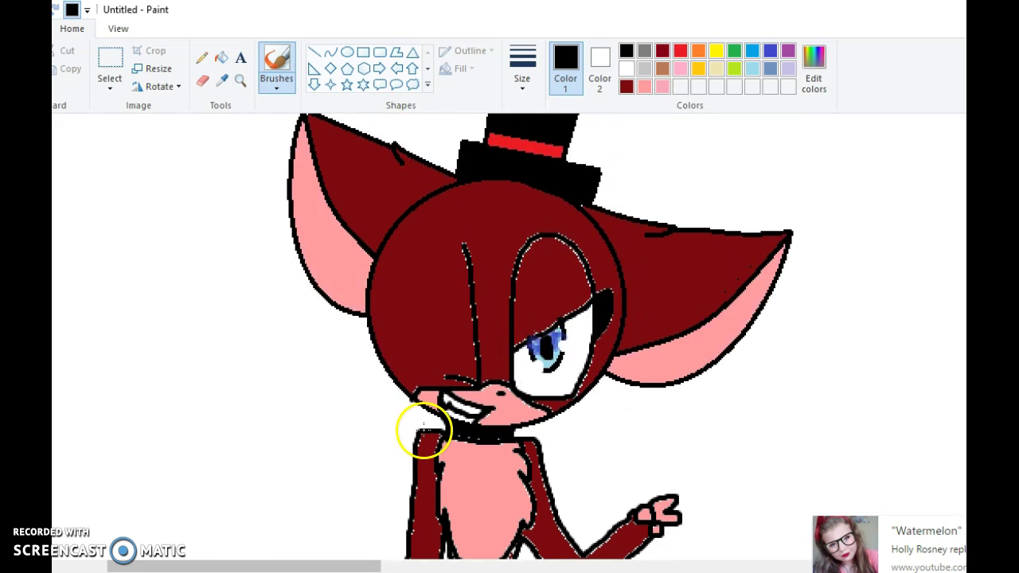
{"action": "mouse_move", "coordinate": [420, 427]}
{"action": "left_mouse_down"}
{"action": "mouse_move", "coordinate": [350, 412]}
{"action": "mouse_move", "coordinate": [287, 420]}
{"action": "mouse_move", "coordinate": [231, 448]}
{"action": "mouse_move", "coordinate": [178, 534]}
{"action": "mouse_move", "coordinate": [211, 511]}
{"action": "mouse_move", "coordinate": [199, 553]}
{"action": "mouse_move", "coordinate": [244, 528]}
{"action": "mouse_move", "coordinate": [237, 557]}
{"action": "mouse_move", "coordinate": [271, 535]}
{"action": "mouse_move", "coordinate": [275, 562]}
{"action": "mouse_move", "coordinate": [315, 540]}
{"action": "left_mouse_up"}
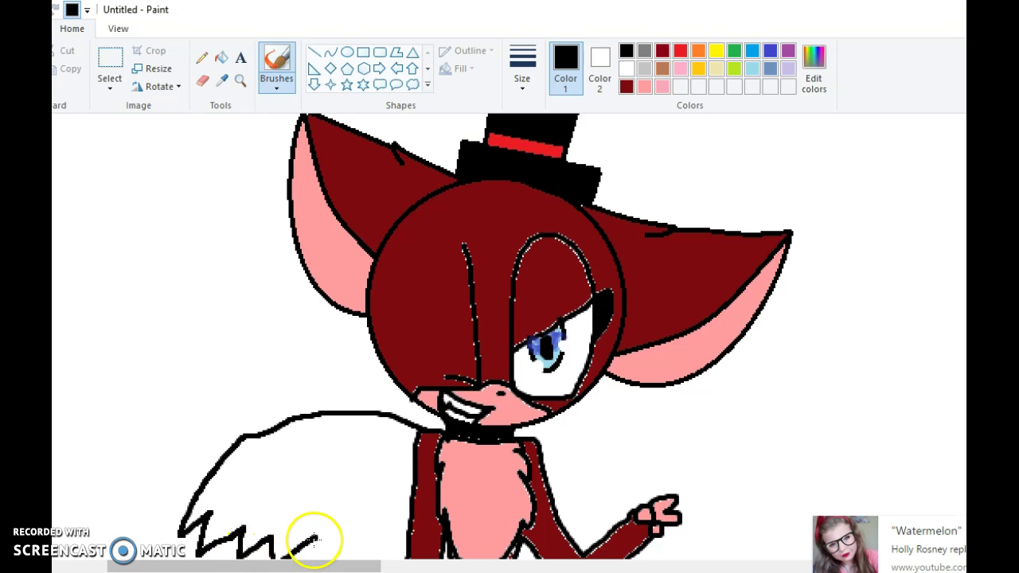
{"action": "left_click_drag", "start_coordinate": [377, 538], "coordinate": [409, 534]}
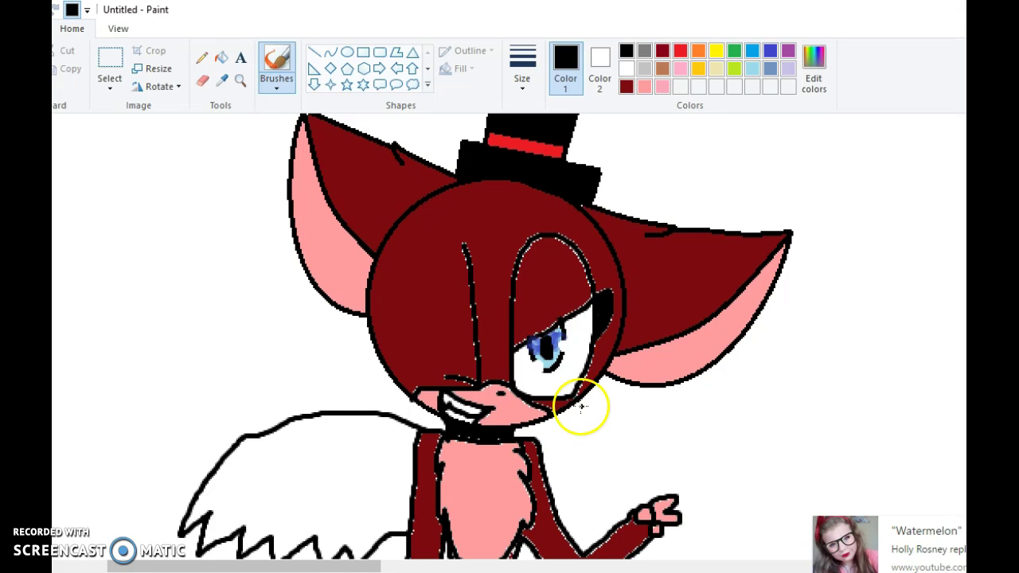
{"action": "left_click_drag", "start_coordinate": [339, 565], "coordinate": [391, 565]}
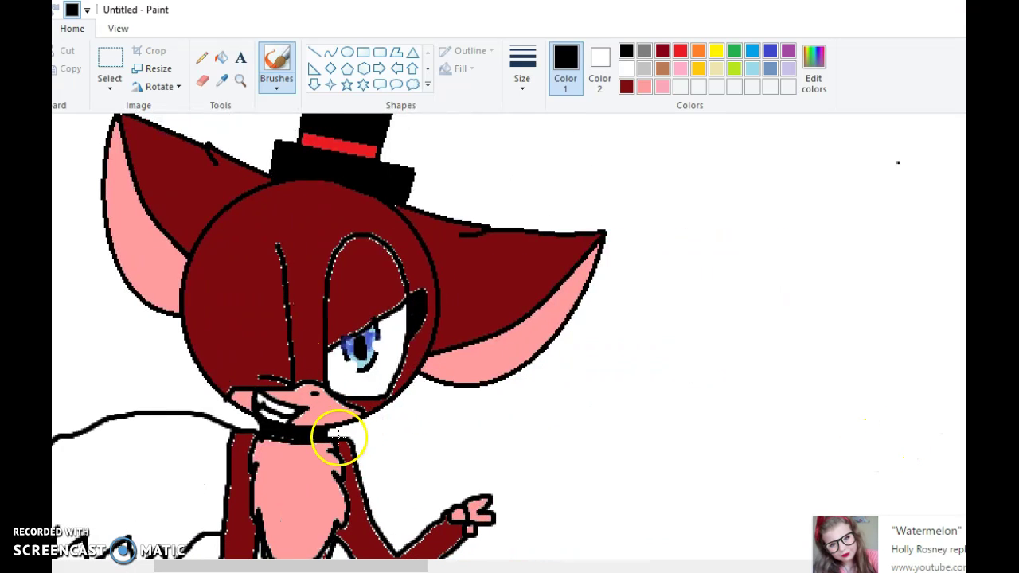
- Draw a second wing outline arching out from the raised arm's shoulder, with a zigzag lower edge returning to the bent elbow
{"action": "mouse_move", "coordinate": [345, 436]}
{"action": "left_mouse_down"}
{"action": "mouse_move", "coordinate": [390, 421]}
{"action": "mouse_move", "coordinate": [496, 432]}
{"action": "mouse_move", "coordinate": [595, 494]}
{"action": "mouse_move", "coordinate": [612, 549]}
{"action": "left_mouse_up"}
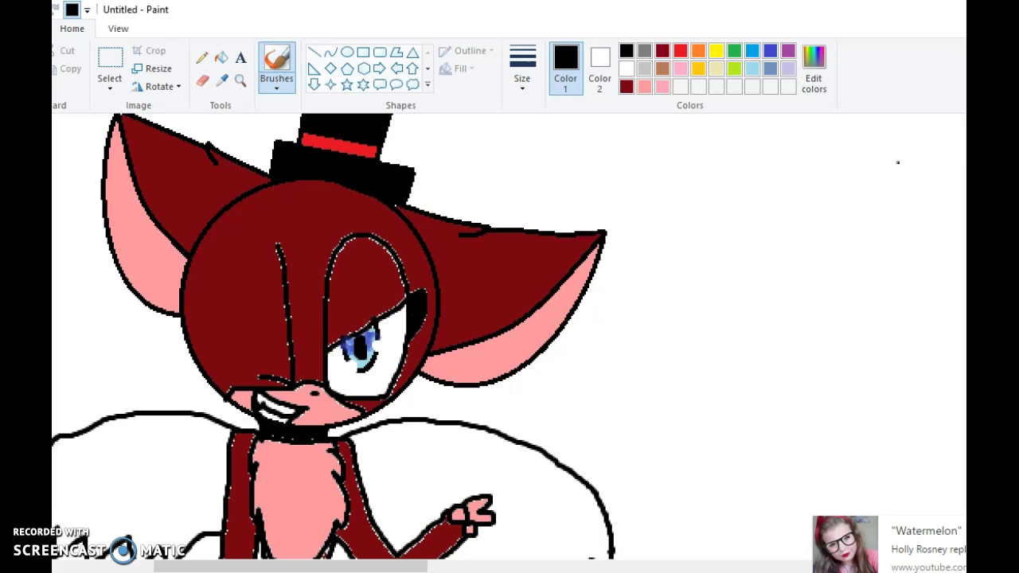
{"action": "scroll", "coordinate": [611, 549], "scroll_direction": "down", "scroll_amount": 3}
{"action": "mouse_move", "coordinate": [611, 442]}
{"action": "left_mouse_down"}
{"action": "mouse_move", "coordinate": [598, 469]}
{"action": "mouse_move", "coordinate": [587, 450]}
{"action": "mouse_move", "coordinate": [575, 498]}
{"action": "mouse_move", "coordinate": [562, 471]}
{"action": "mouse_move", "coordinate": [509, 496]}
{"action": "mouse_move", "coordinate": [494, 478]}
{"action": "mouse_move", "coordinate": [466, 487]}
{"action": "mouse_move", "coordinate": [455, 473]}
{"action": "mouse_move", "coordinate": [422, 480]}
{"action": "mouse_move", "coordinate": [407, 470]}
{"action": "left_mouse_up"}
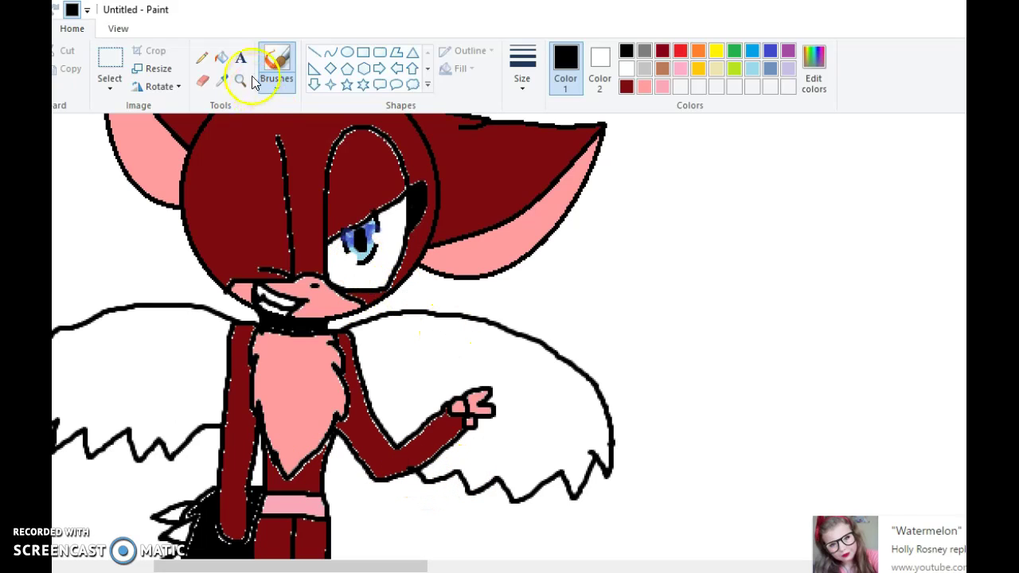
{"action": "left_click", "coordinate": [221, 57]}
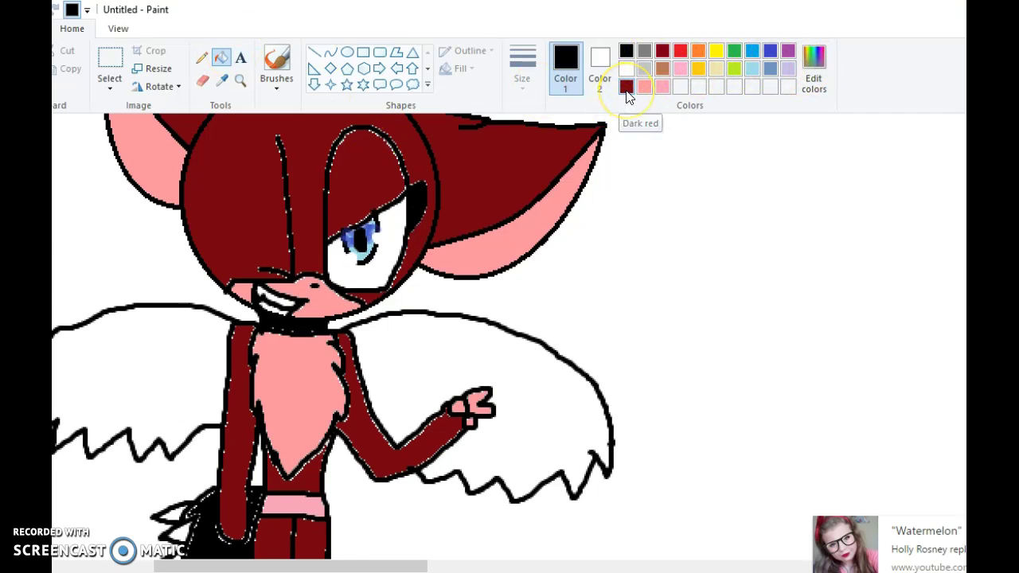
{"action": "left_click", "coordinate": [626, 88]}
{"action": "left_click", "coordinate": [434, 348]}
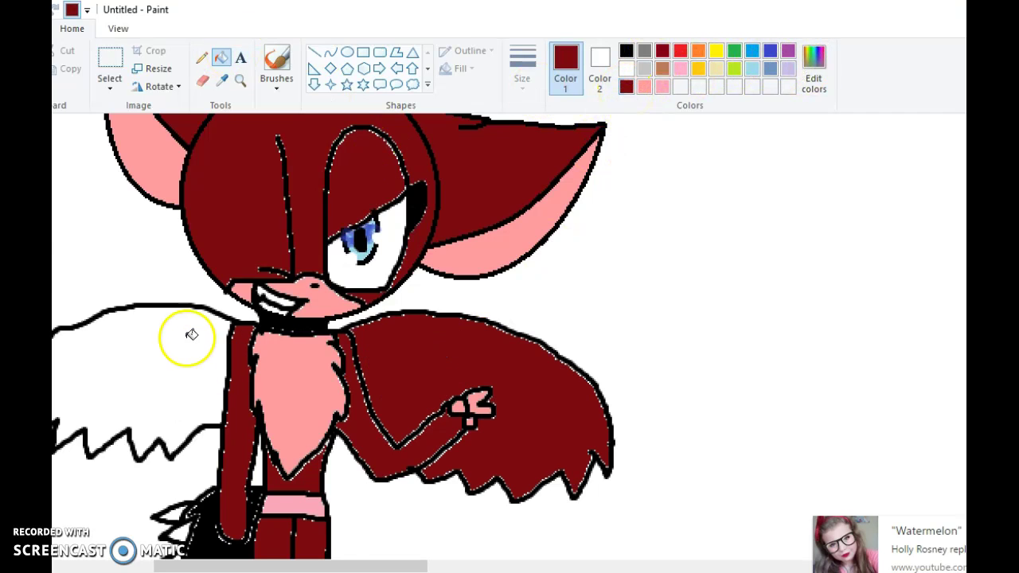
{"action": "key", "text": "ctrl+z"}
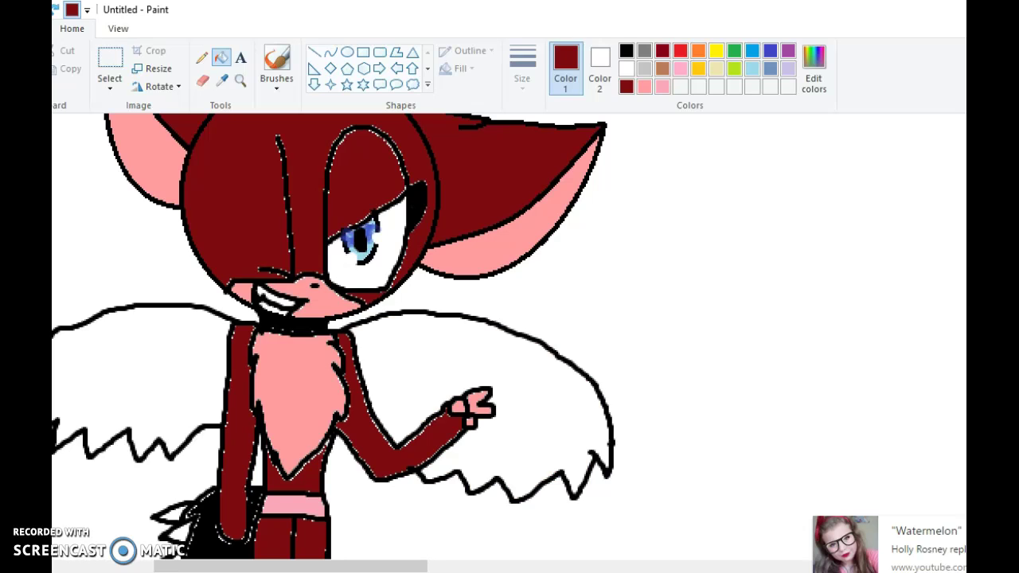
- Fill both wings with black
{"action": "left_click", "coordinate": [627, 51]}
{"action": "left_click", "coordinate": [416, 345]}
{"action": "left_click", "coordinate": [195, 357]}
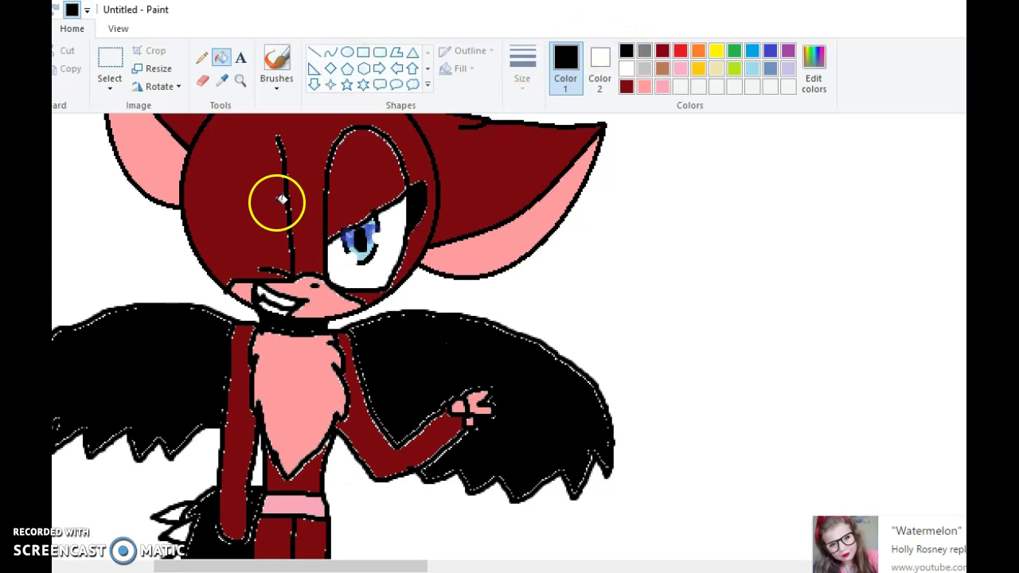
{"action": "left_click", "coordinate": [276, 57]}
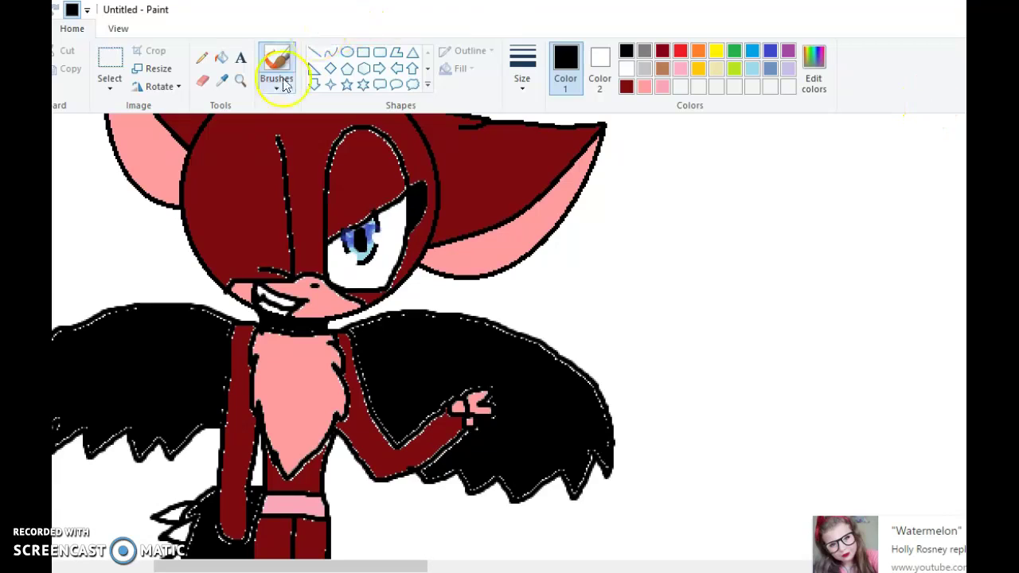
{"action": "left_click", "coordinate": [277, 84]}
{"action": "left_click", "coordinate": [342, 143]}
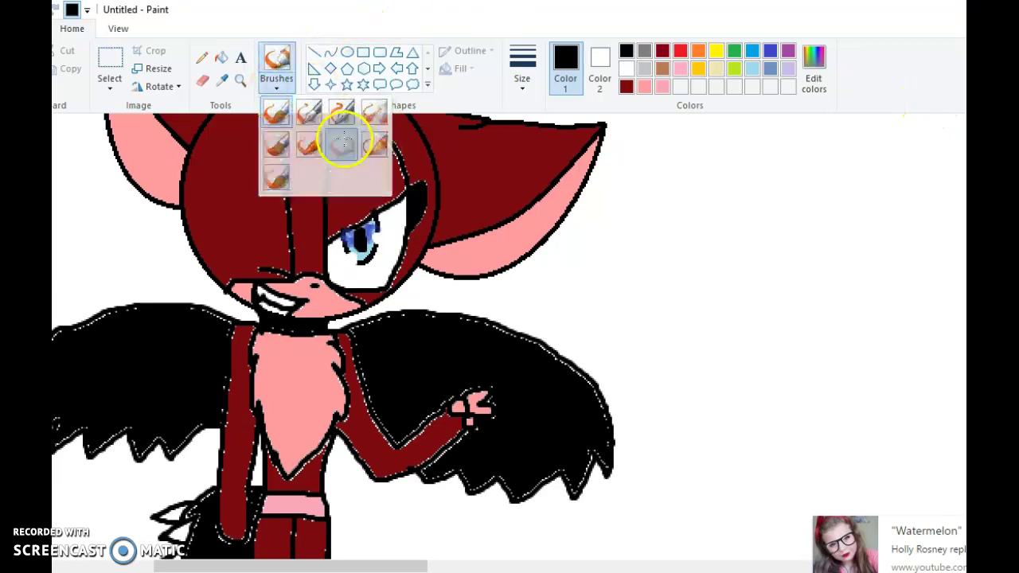
{"action": "left_click", "coordinate": [749, 67]}
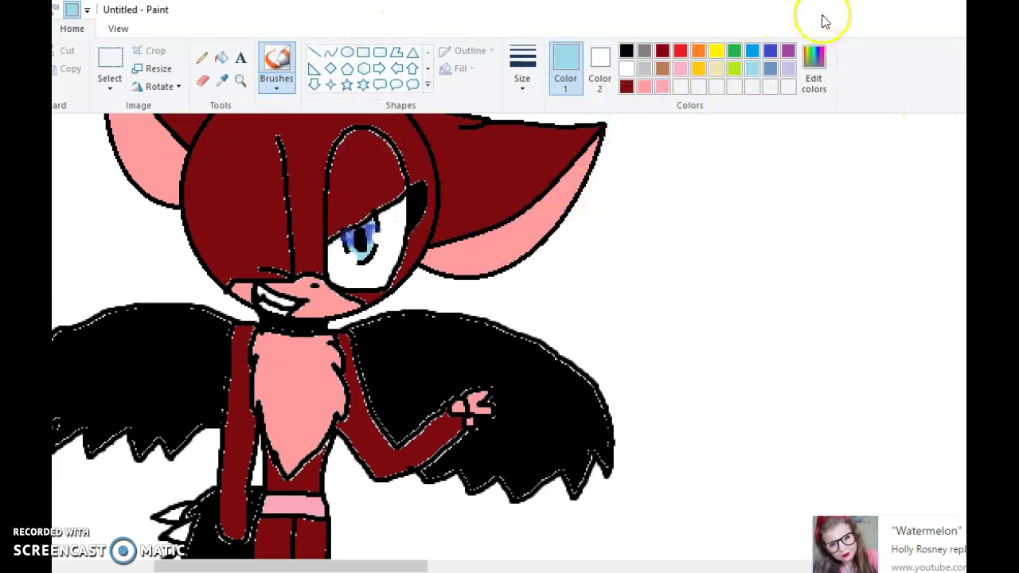
{"action": "left_click", "coordinate": [771, 52]}
{"action": "mouse_move", "coordinate": [393, 227]}
{"action": "left_mouse_down"}
{"action": "mouse_move", "coordinate": [340, 209]}
{"action": "mouse_move", "coordinate": [376, 236]}
{"action": "left_mouse_up"}
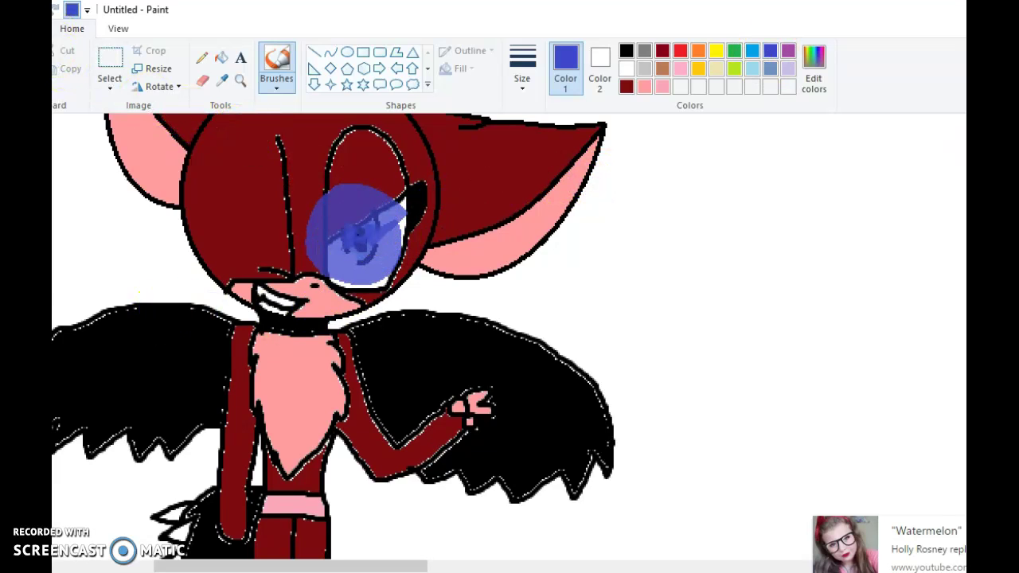
{"action": "left_click", "coordinate": [56, 7]}
{"action": "left_click", "coordinate": [522, 78]}
{"action": "left_click", "coordinate": [568, 118]}
{"action": "left_click", "coordinate": [753, 55]}
{"action": "mouse_move", "coordinate": [379, 205]}
{"action": "left_mouse_down"}
{"action": "mouse_move", "coordinate": [332, 217]}
{"action": "mouse_move", "coordinate": [320, 260]}
{"action": "mouse_move", "coordinate": [377, 276]}
{"action": "mouse_move", "coordinate": [393, 248]}
{"action": "mouse_move", "coordinate": [376, 206]}
{"action": "mouse_move", "coordinate": [364, 274]}
{"action": "mouse_move", "coordinate": [381, 244]}
{"action": "mouse_move", "coordinate": [377, 268]}
{"action": "mouse_move", "coordinate": [374, 244]}
{"action": "mouse_move", "coordinate": [356, 269]}
{"action": "mouse_move", "coordinate": [366, 225]}
{"action": "mouse_move", "coordinate": [328, 259]}
{"action": "mouse_move", "coordinate": [372, 239]}
{"action": "mouse_move", "coordinate": [342, 265]}
{"action": "mouse_move", "coordinate": [351, 239]}
{"action": "left_mouse_up"}
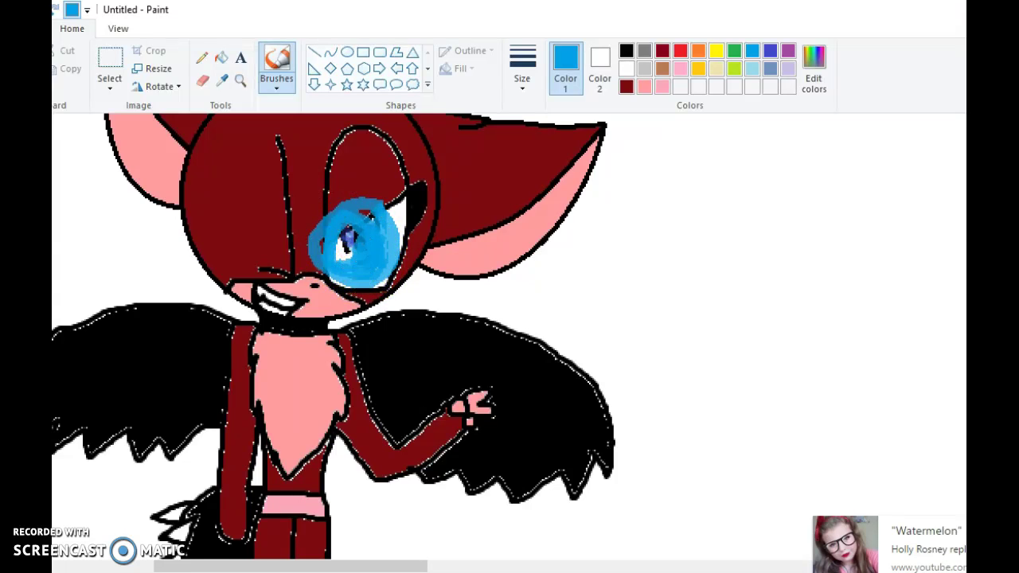
{"action": "key", "text": "ctrl+z"}
{"action": "mouse_move", "coordinate": [377, 216]}
{"action": "left_mouse_down"}
{"action": "mouse_move", "coordinate": [358, 261]}
{"action": "mouse_move", "coordinate": [334, 256]}
{"action": "mouse_move", "coordinate": [344, 221]}
{"action": "mouse_move", "coordinate": [380, 215]}
{"action": "mouse_move", "coordinate": [385, 224]}
{"action": "mouse_move", "coordinate": [356, 246]}
{"action": "mouse_move", "coordinate": [375, 235]}
{"action": "mouse_move", "coordinate": [354, 232]}
{"action": "mouse_move", "coordinate": [337, 254]}
{"action": "mouse_move", "coordinate": [356, 245]}
{"action": "mouse_move", "coordinate": [357, 225]}
{"action": "mouse_move", "coordinate": [340, 244]}
{"action": "mouse_move", "coordinate": [345, 210]}
{"action": "left_mouse_up"}
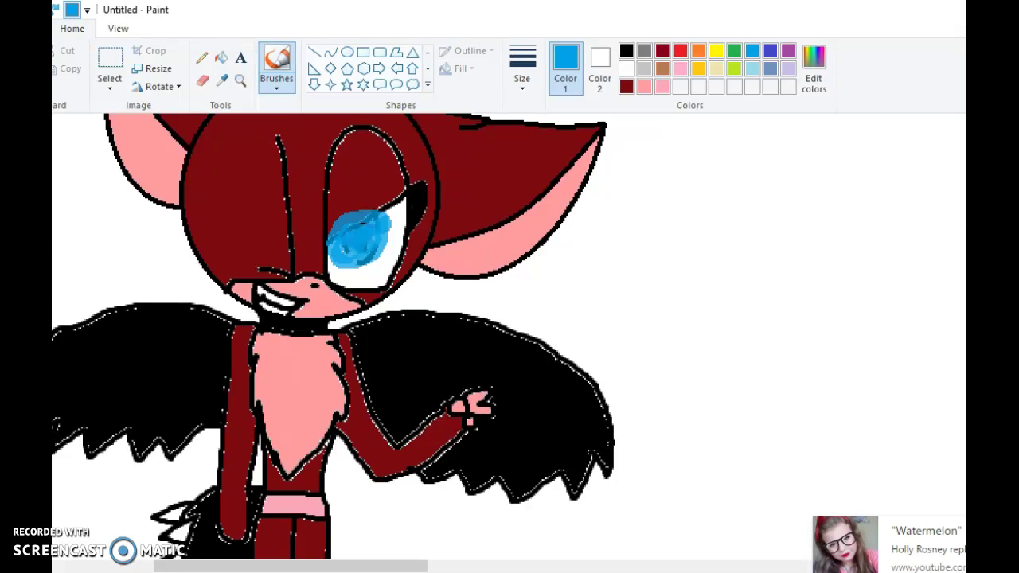
{"action": "key", "text": "ctrl+z"}
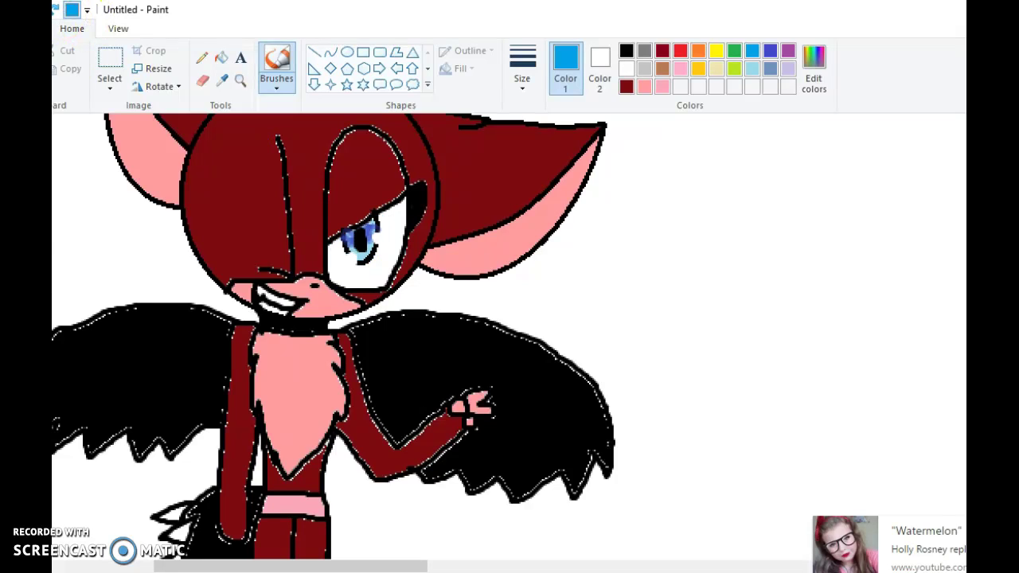
- Draw a black brush line across the hanging arm's wrist and fill the hand below it with grey
{"action": "left_click", "coordinate": [277, 86]}
{"action": "left_click", "coordinate": [270, 128]}
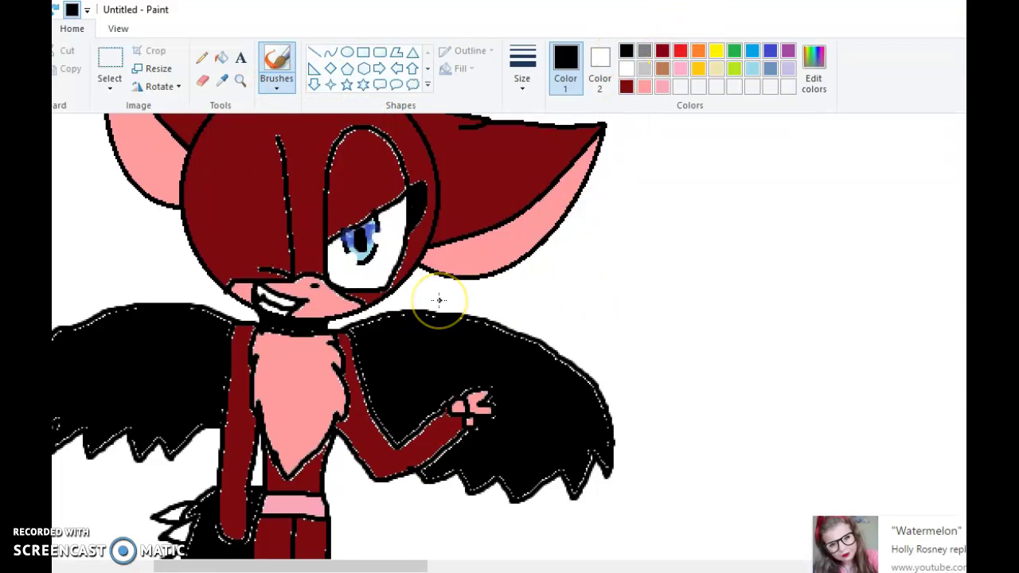
{"action": "scroll", "coordinate": [334, 337], "scroll_direction": "down", "scroll_amount": 2}
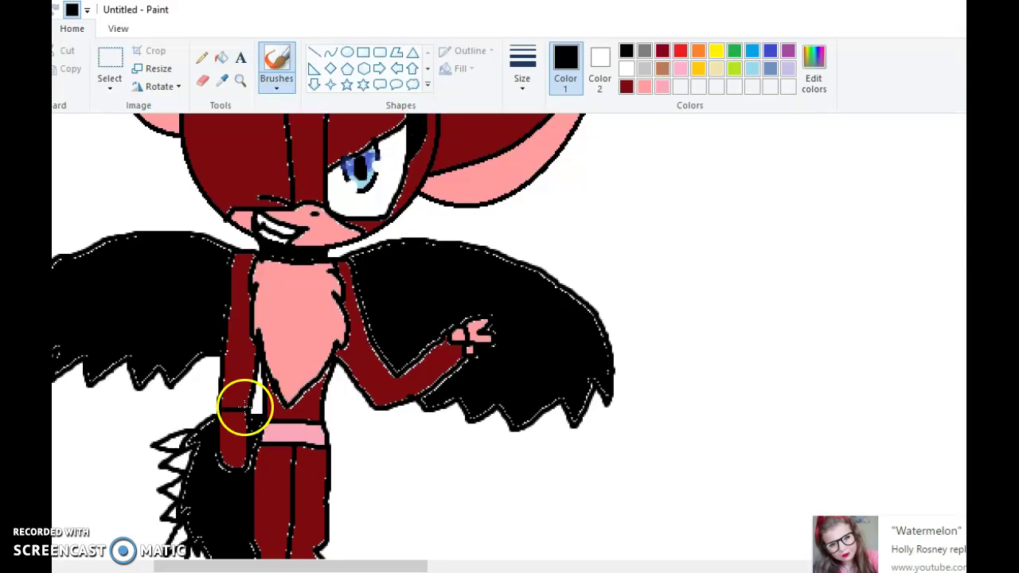
{"action": "left_click", "coordinate": [221, 57]}
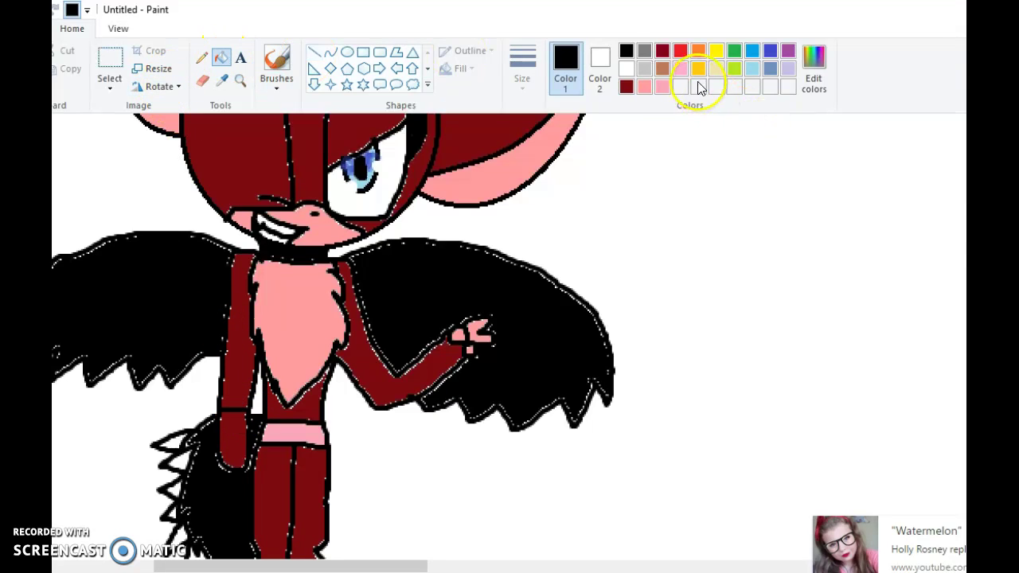
{"action": "left_click", "coordinate": [652, 69]}
{"action": "left_click", "coordinate": [234, 421]}
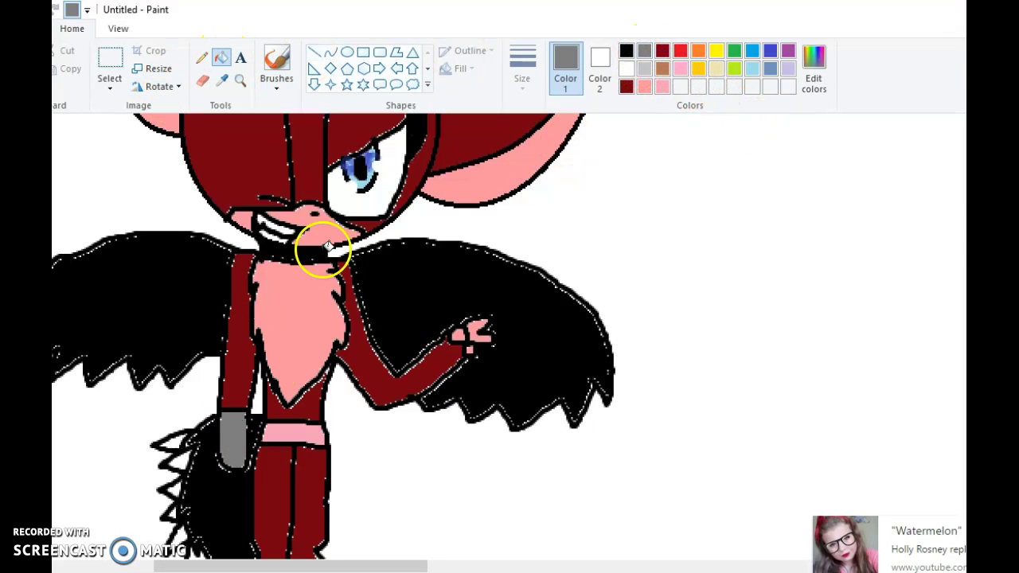
- Paint a grey hook with a short shaft extending down from the end of the grey hand
{"action": "left_click", "coordinate": [277, 63]}
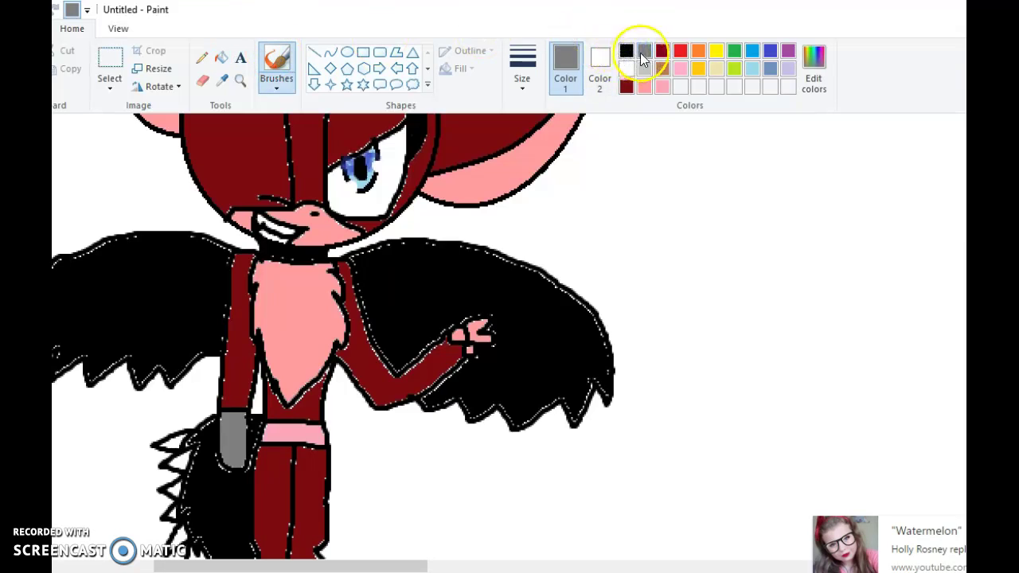
{"action": "mouse_move", "coordinate": [230, 469]}
{"action": "left_mouse_down"}
{"action": "mouse_move", "coordinate": [245, 487]}
{"action": "mouse_move", "coordinate": [232, 505]}
{"action": "left_mouse_up"}
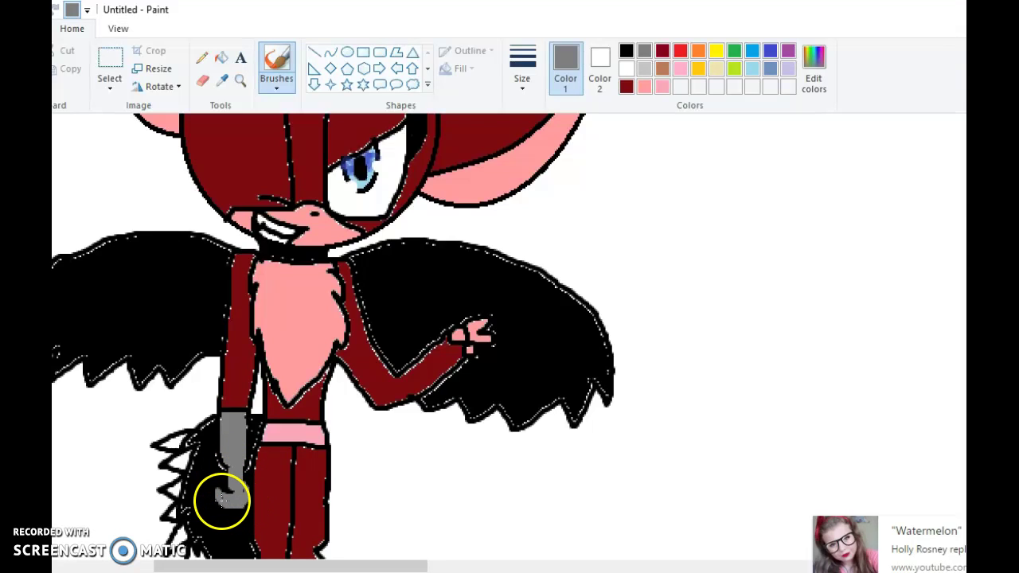
{"action": "mouse_move", "coordinate": [240, 499]}
{"action": "left_mouse_down"}
{"action": "mouse_move", "coordinate": [215, 496]}
{"action": "mouse_move", "coordinate": [233, 500]}
{"action": "left_mouse_up"}
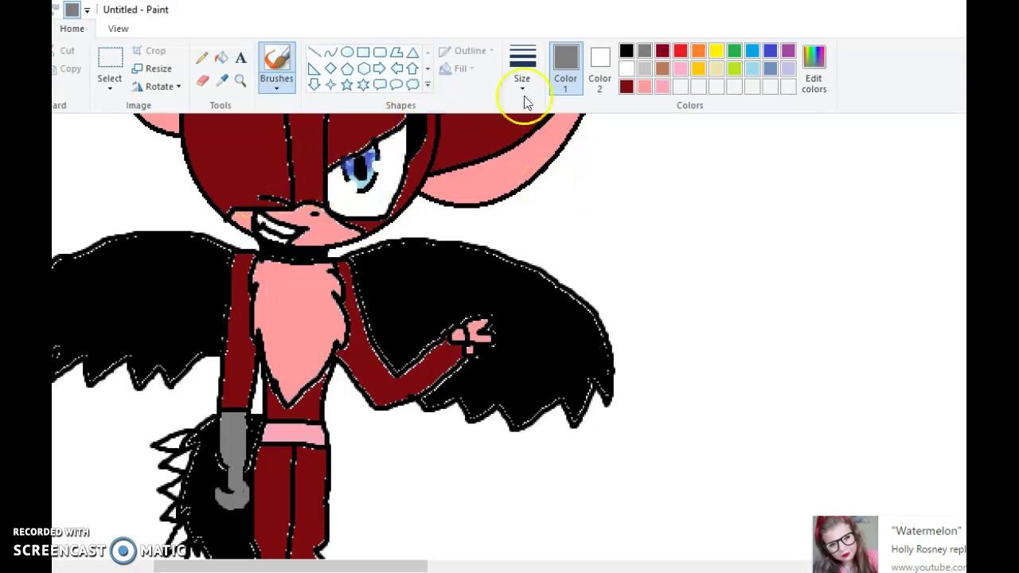
- Draw a small black-outlined oval on the upper chest and fill it with grey
{"action": "left_click", "coordinate": [625, 51]}
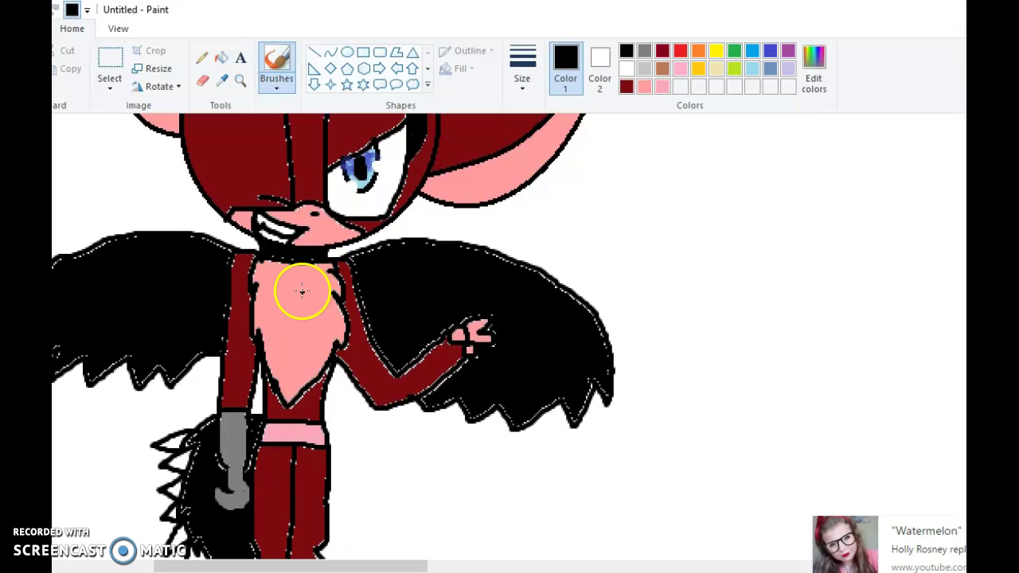
{"action": "left_click", "coordinate": [347, 51]}
{"action": "left_click_drag", "start_coordinate": [284, 277], "coordinate": [319, 317]}
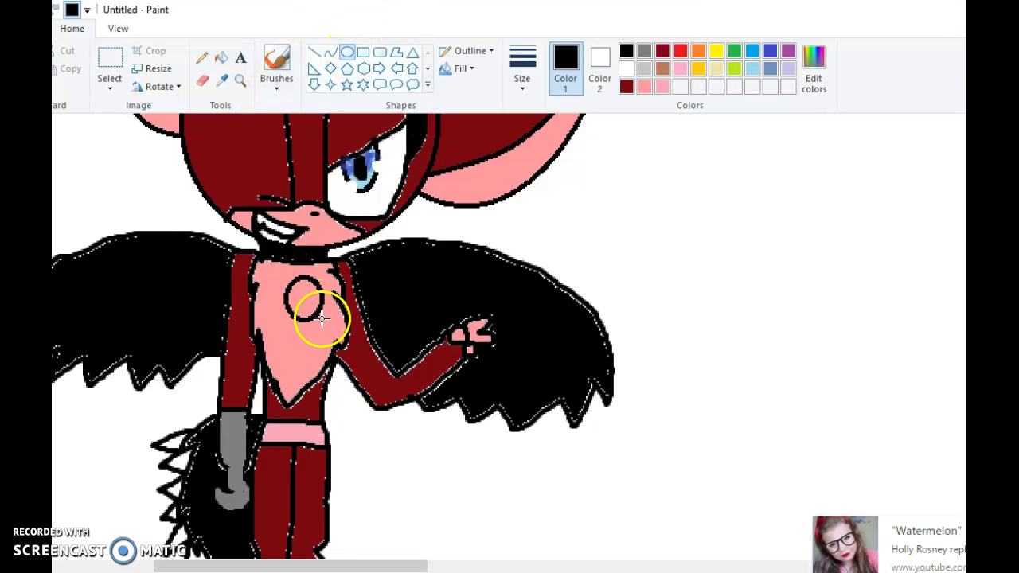
{"action": "left_click", "coordinate": [222, 57]}
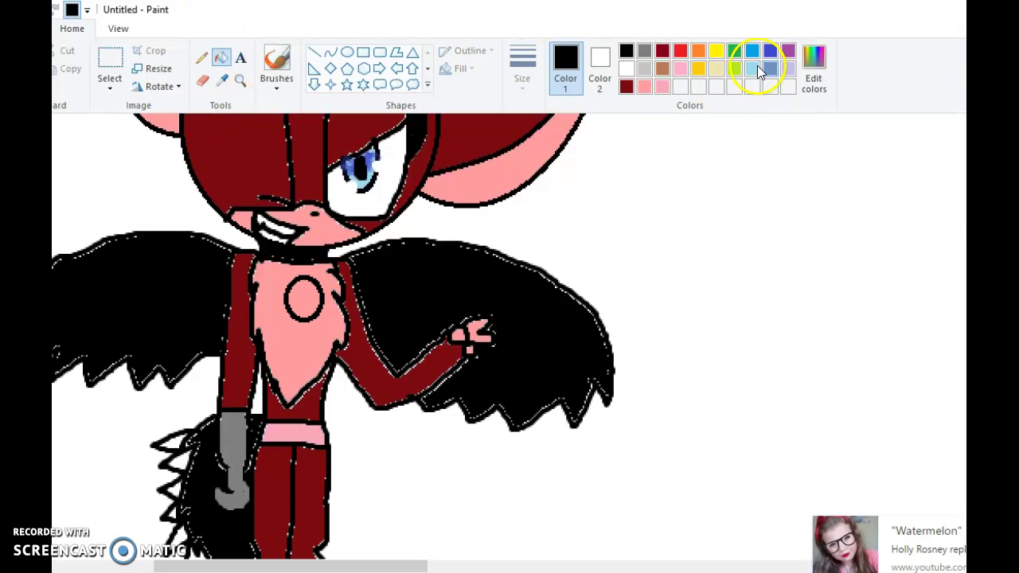
{"action": "left_click", "coordinate": [644, 51]}
{"action": "left_click", "coordinate": [303, 300]}
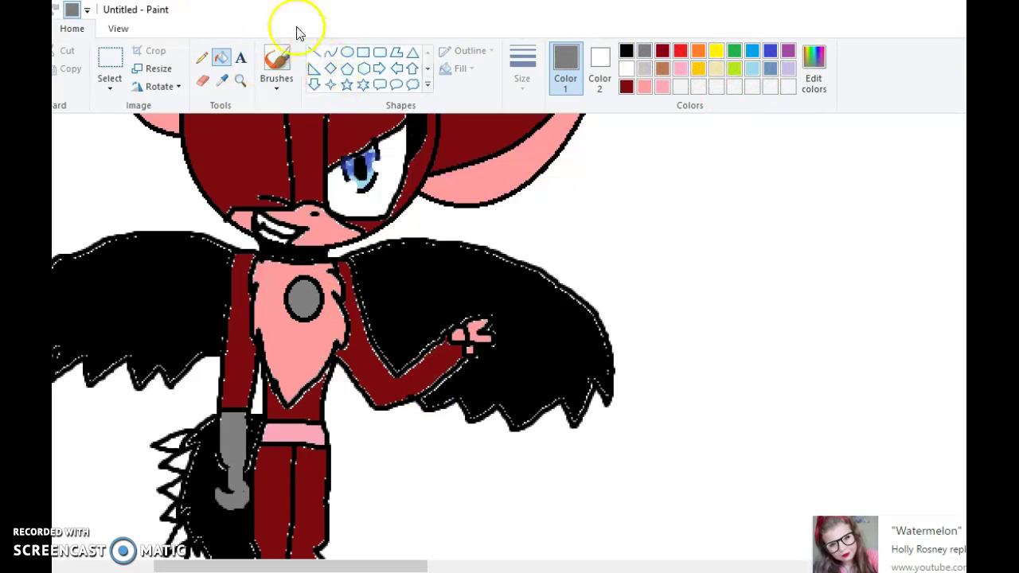
- Draw three straight black lines crossing at the centre of the chest oval, dividing it into six wedges
{"action": "left_click", "coordinate": [277, 61]}
{"action": "left_click", "coordinate": [626, 50]}
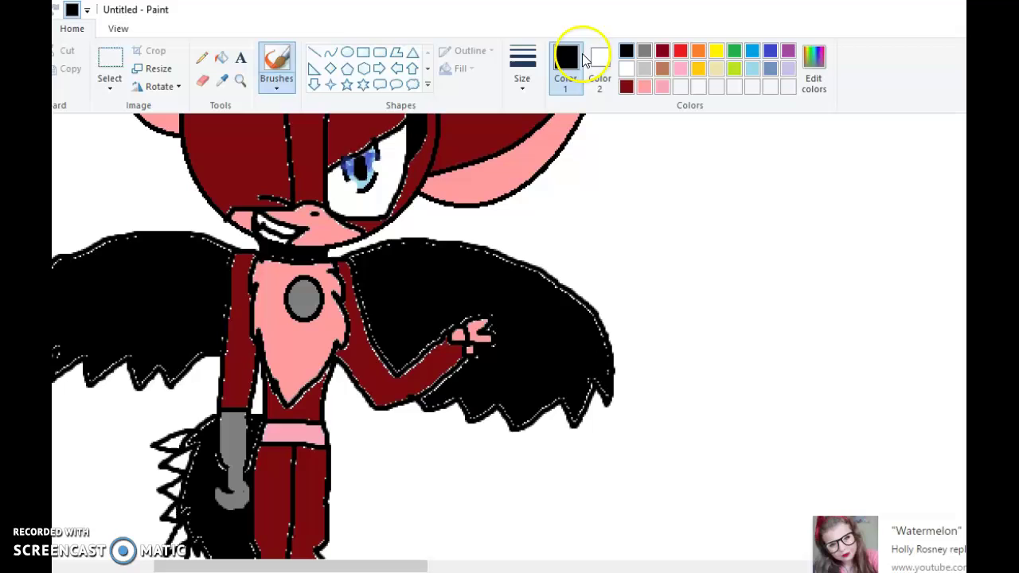
{"action": "left_click", "coordinate": [314, 52]}
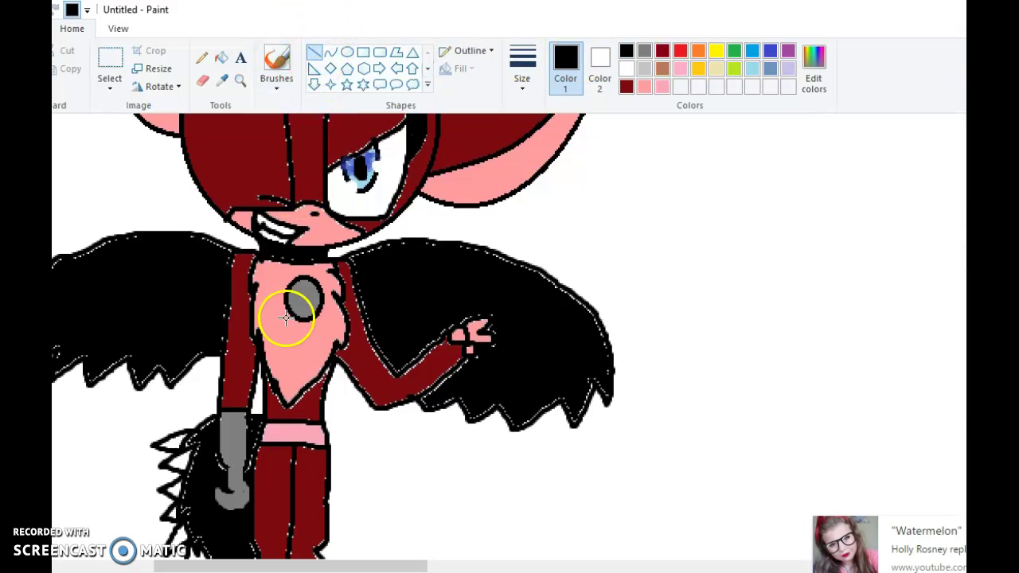
{"action": "mouse_move", "coordinate": [310, 313]}
{"action": "left_mouse_down"}
{"action": "mouse_move", "coordinate": [325, 257]}
{"action": "mouse_move", "coordinate": [296, 312]}
{"action": "left_mouse_up"}
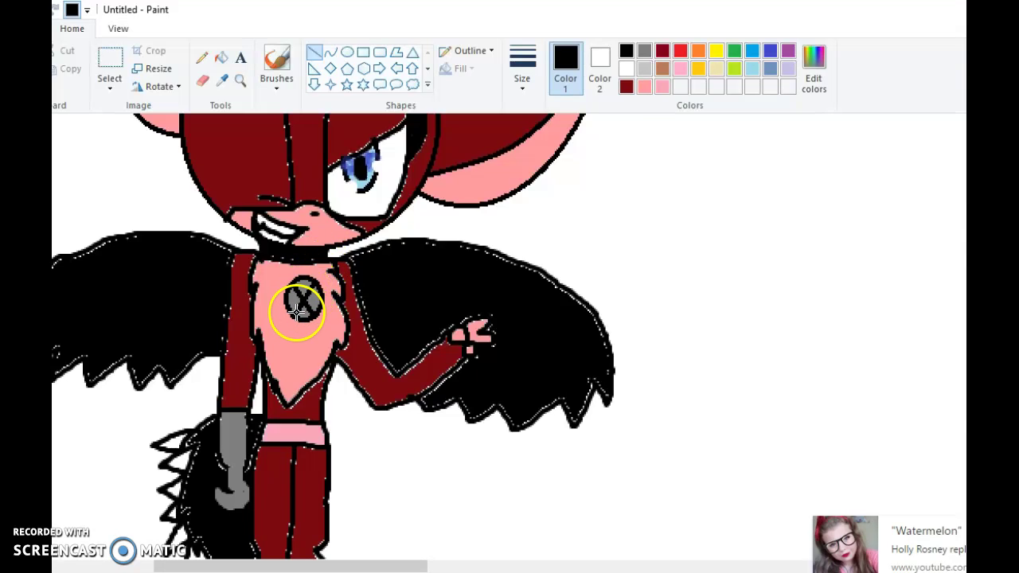
{"action": "left_click", "coordinate": [277, 55]}
{"action": "left_click", "coordinate": [314, 51]}
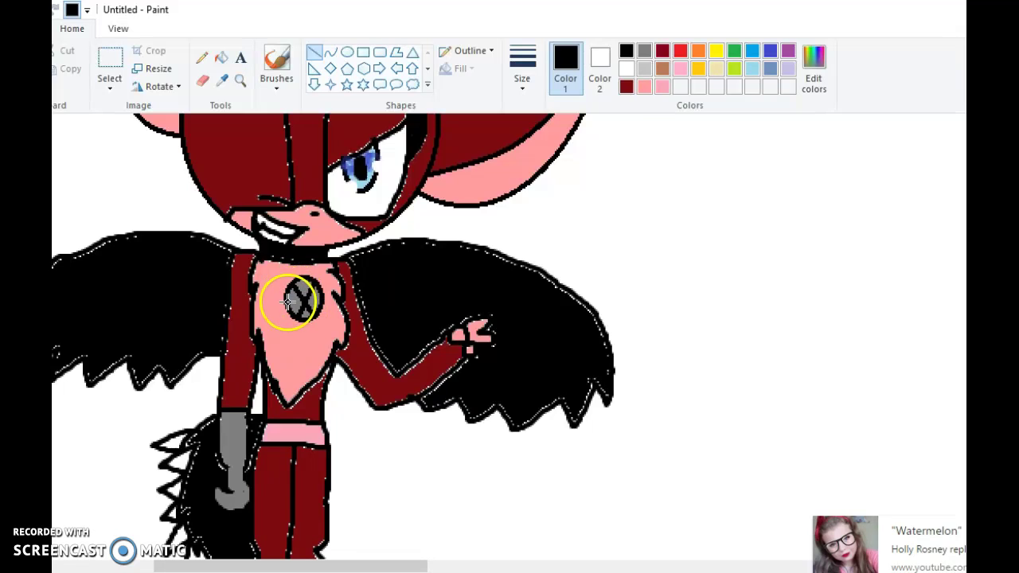
{"action": "left_click_drag", "start_coordinate": [323, 297], "coordinate": [322, 296]}
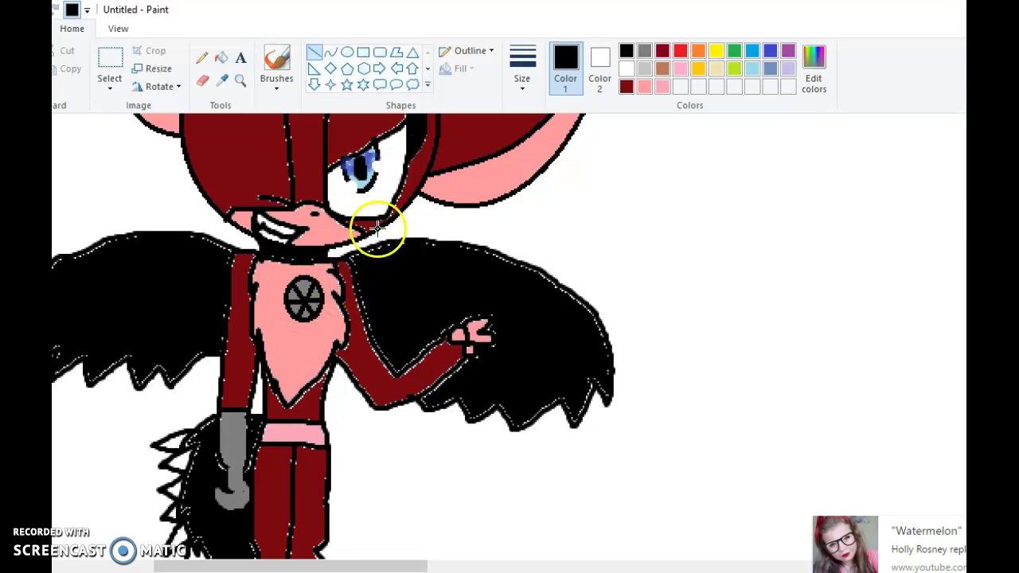
{"action": "left_click", "coordinate": [275, 54]}
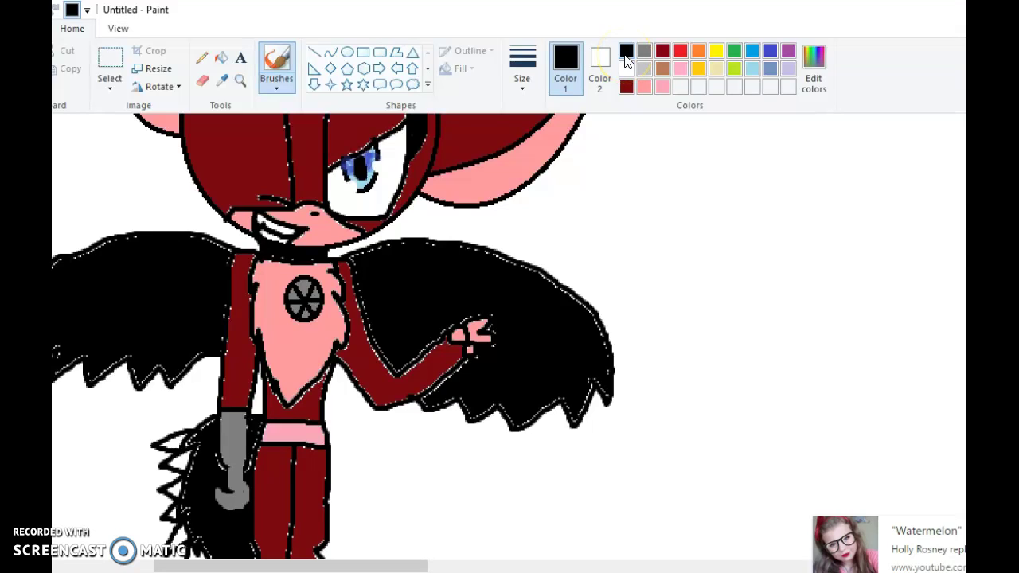
{"action": "left_click_drag", "start_coordinate": [281, 281], "coordinate": [280, 278]}
{"action": "scroll", "coordinate": [333, 337], "scroll_direction": "up", "scroll_amount": 5}
{"action": "scroll", "coordinate": [333, 337], "scroll_direction": "down", "scroll_amount": 10}
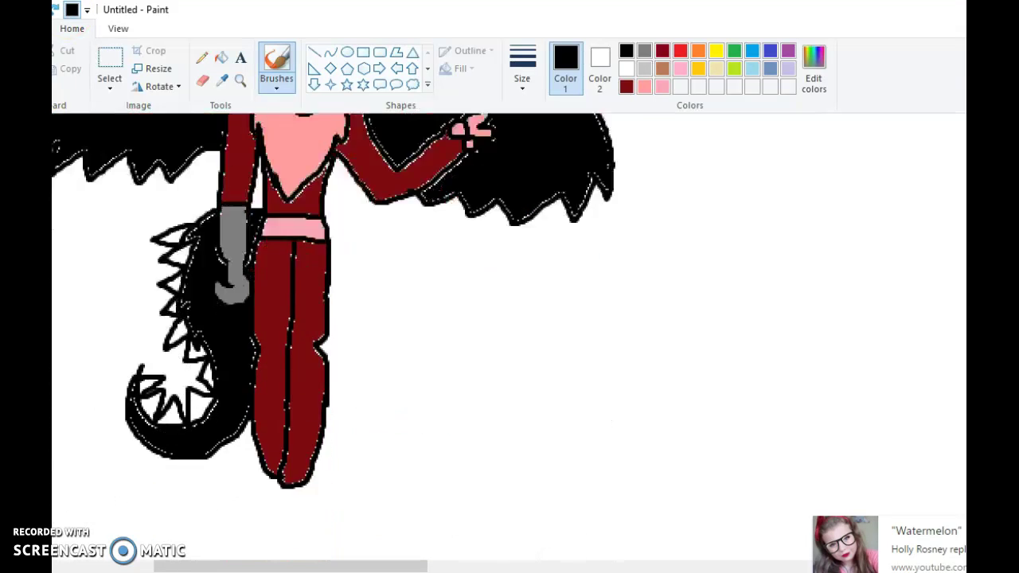
{"action": "scroll", "coordinate": [333, 337], "scroll_direction": "up", "scroll_amount": 5}
{"action": "scroll", "coordinate": [333, 336], "scroll_direction": "down", "scroll_amount": 5}
{"action": "scroll", "coordinate": [333, 336], "scroll_direction": "up", "scroll_amount": 3}
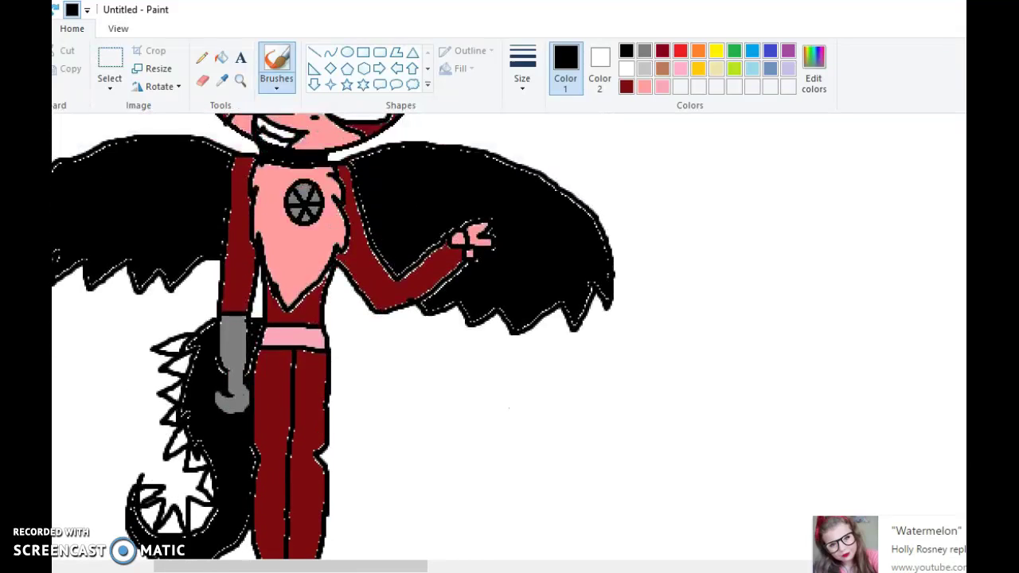
{"action": "scroll", "coordinate": [333, 337], "scroll_direction": "up", "scroll_amount": 3}
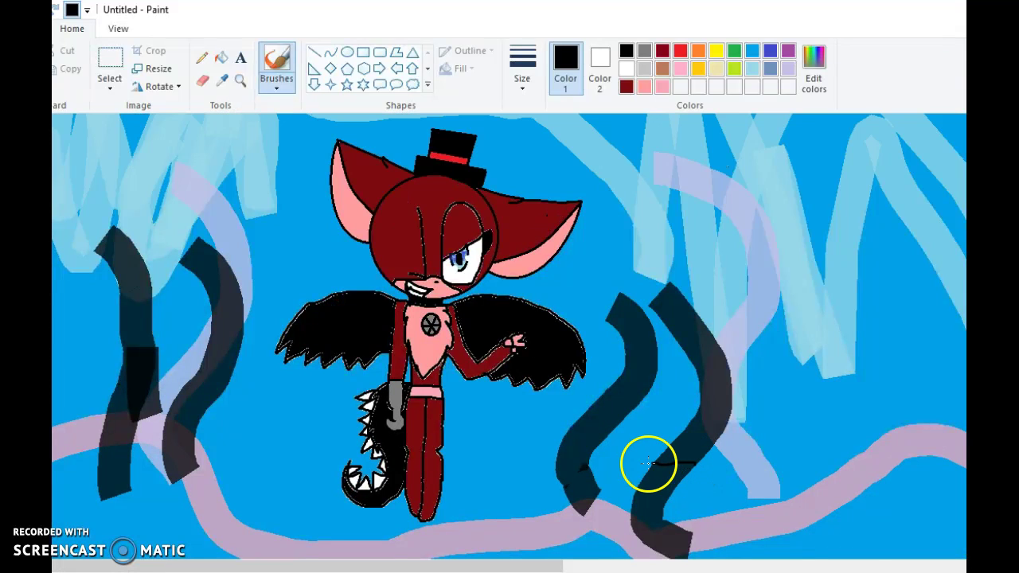